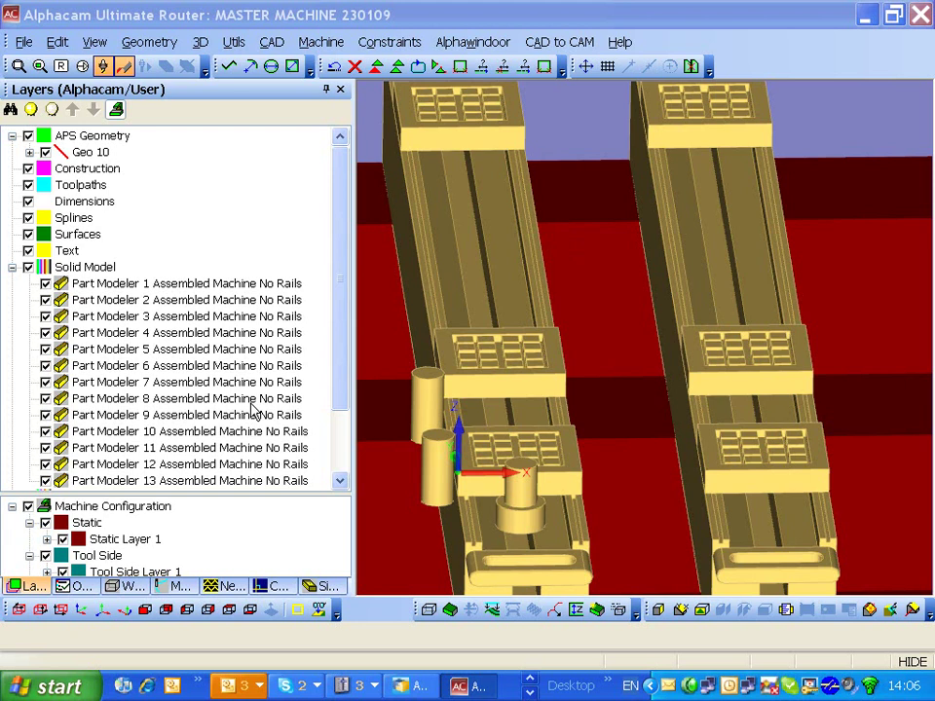
Hide the Static machine configuration layer so only the rails and pods remain visible
left_click(62, 538)
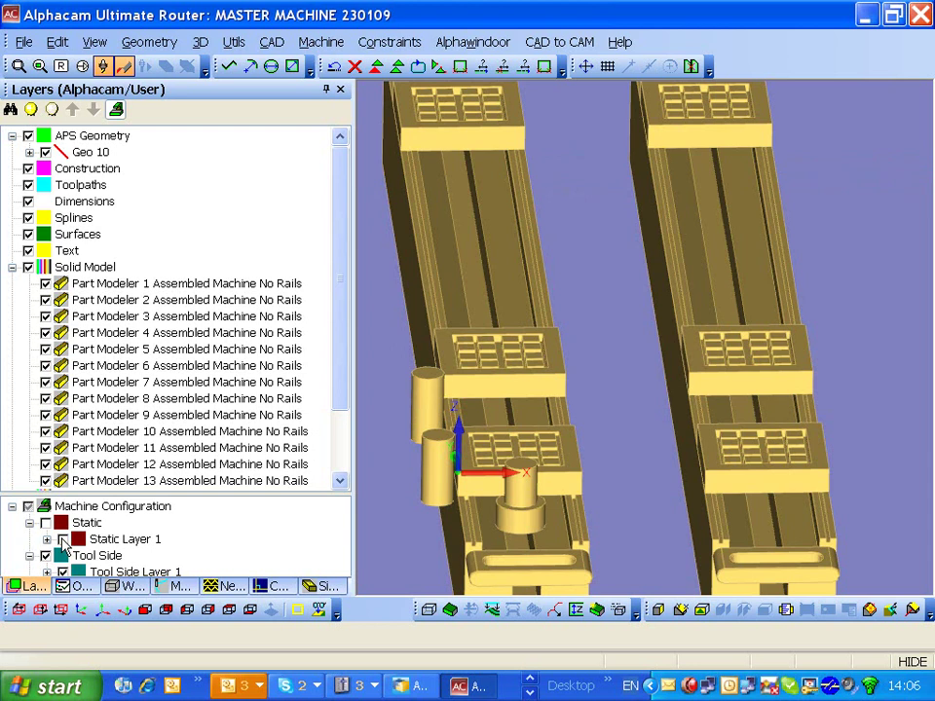
left_click(324, 46)
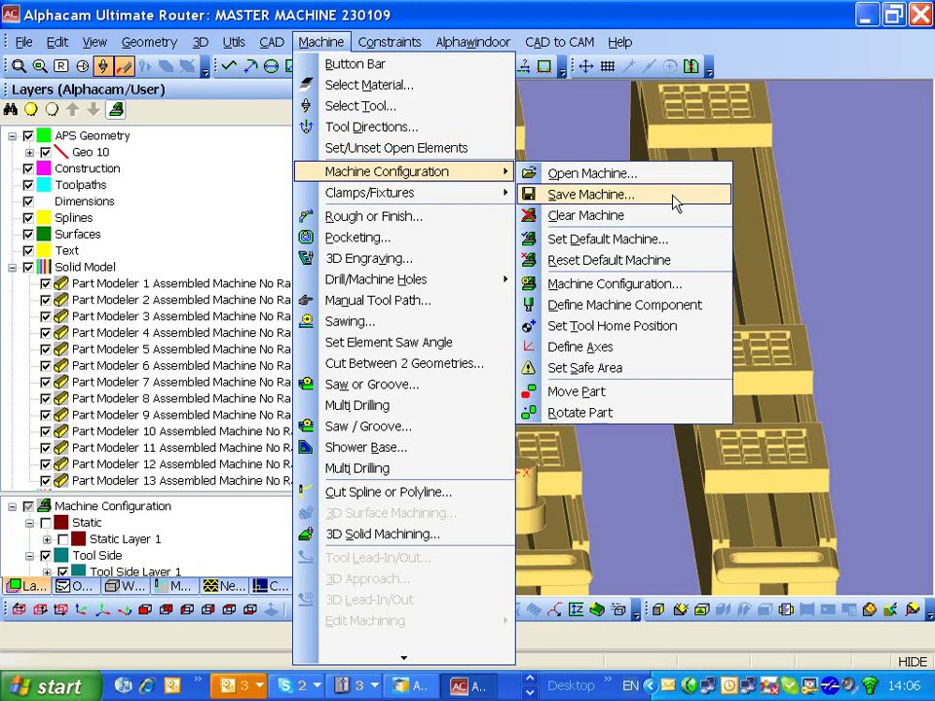
mouse_move(370, 193)
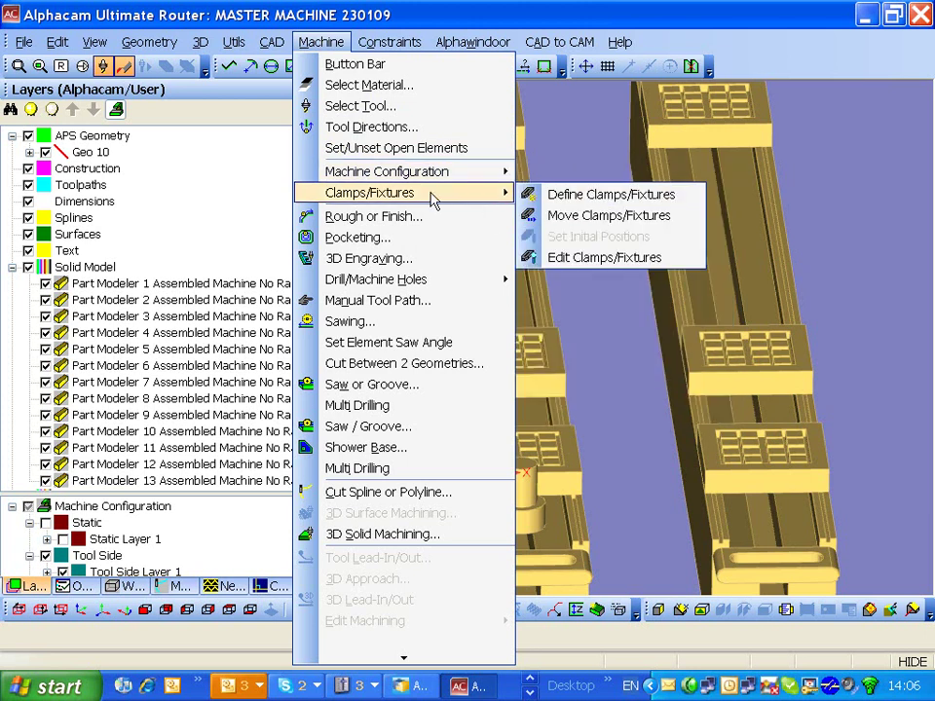
Define the left rail as clamp R1, movable in X only, with no parent
left_click(559, 194)
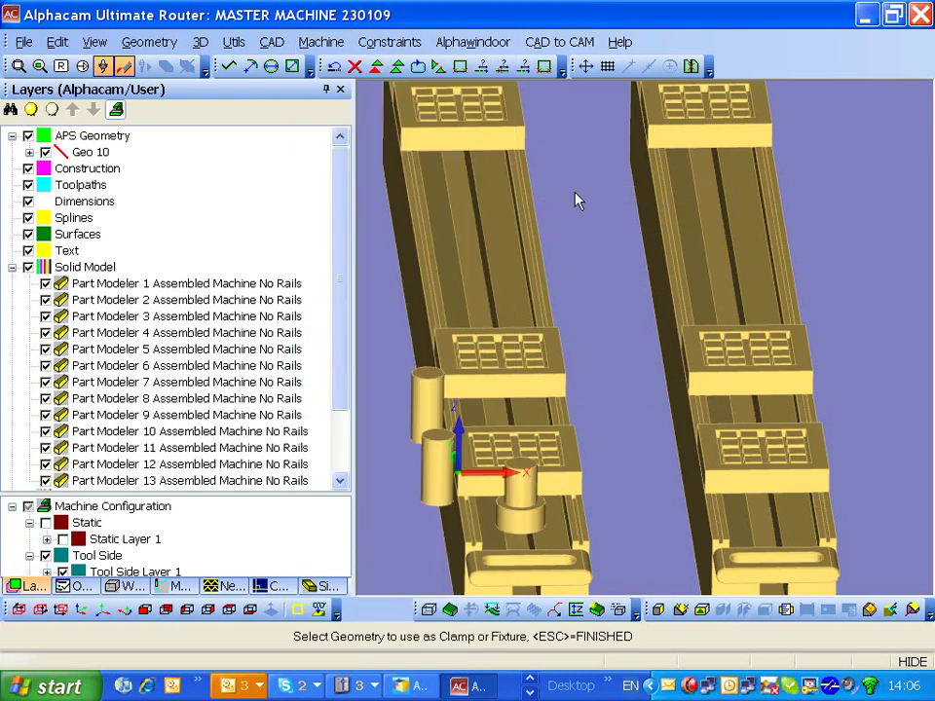
left_click(555, 541)
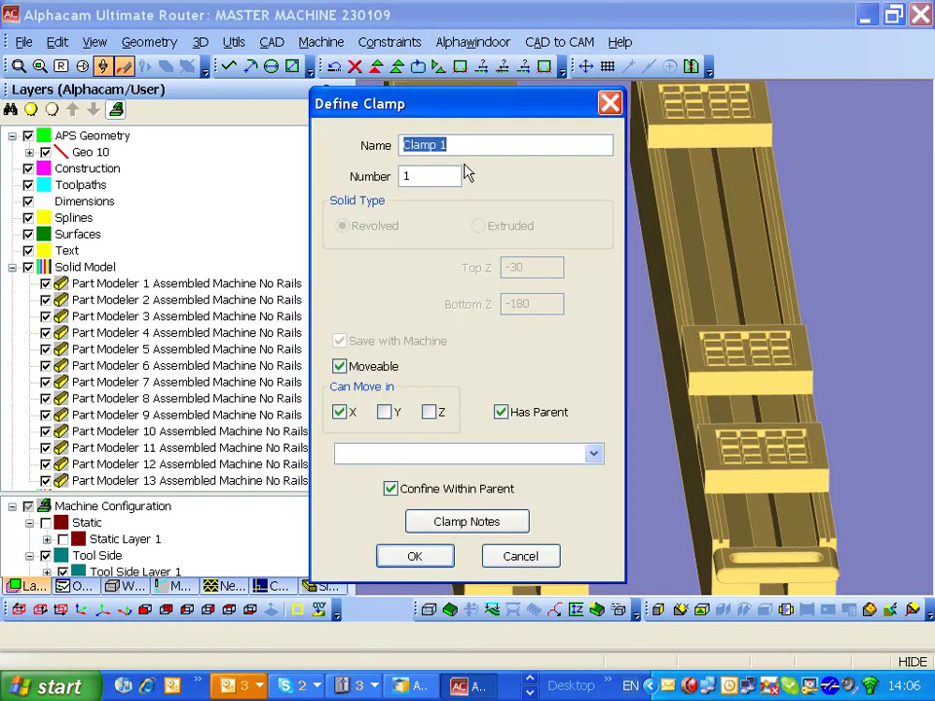
type("R1")
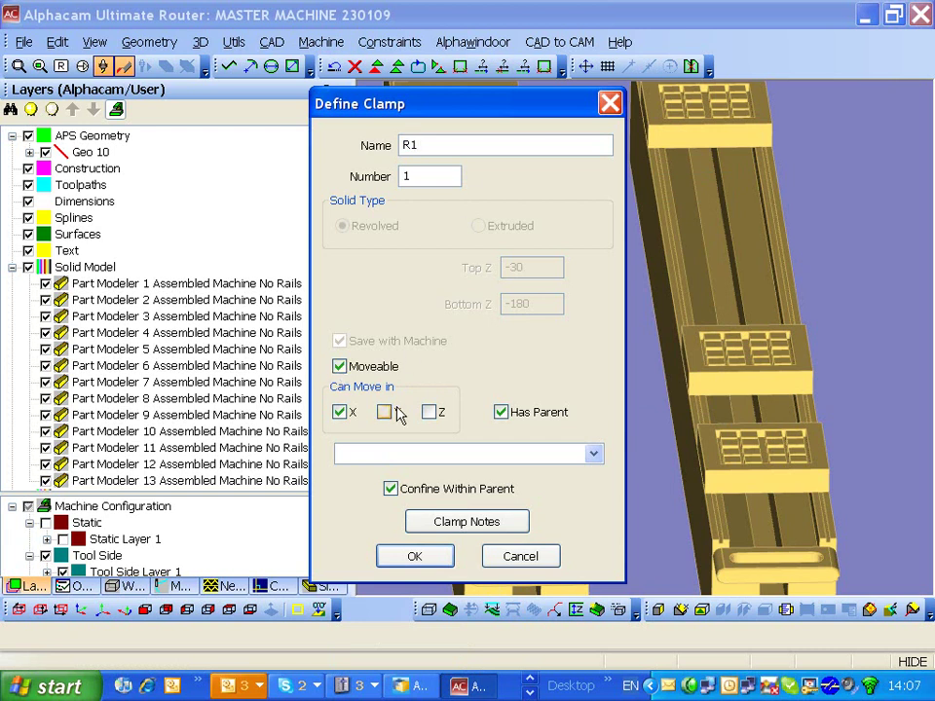
left_click(390, 487)
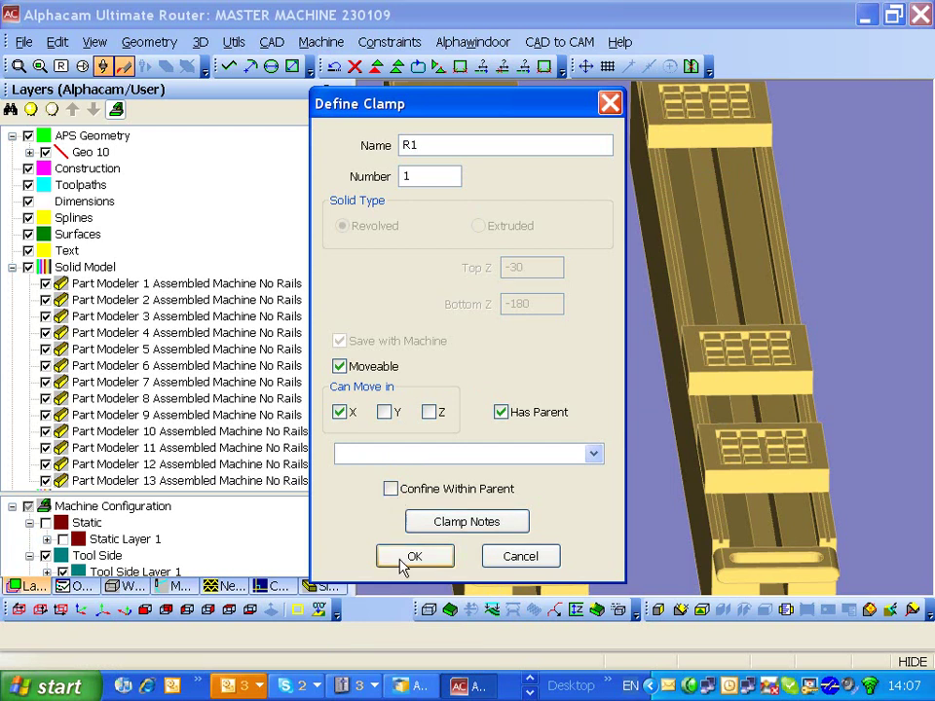
key("shift+Tab")
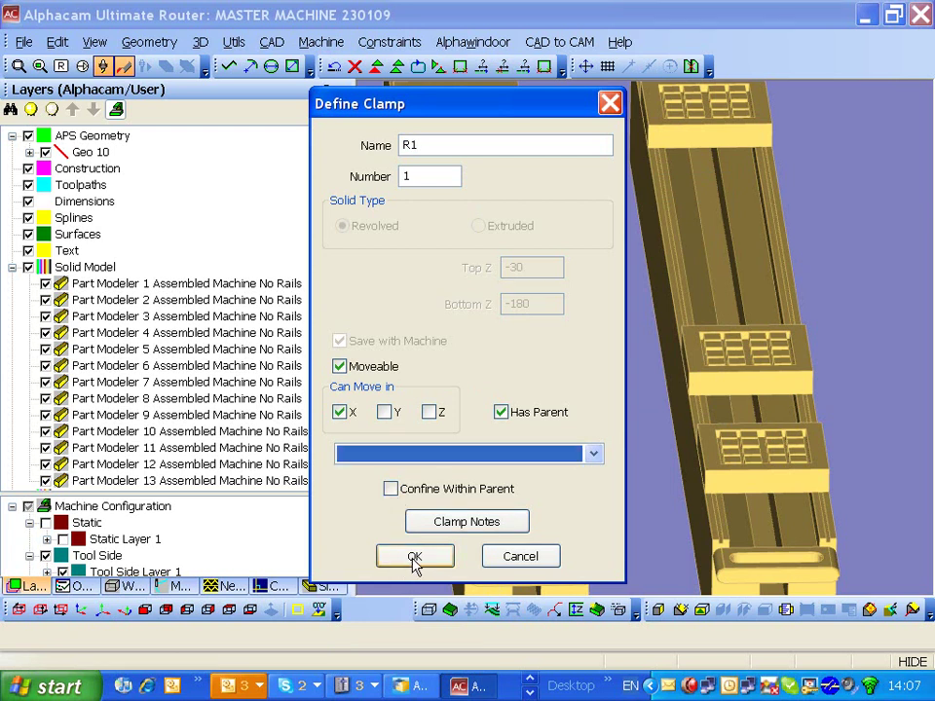
left_click(501, 413)
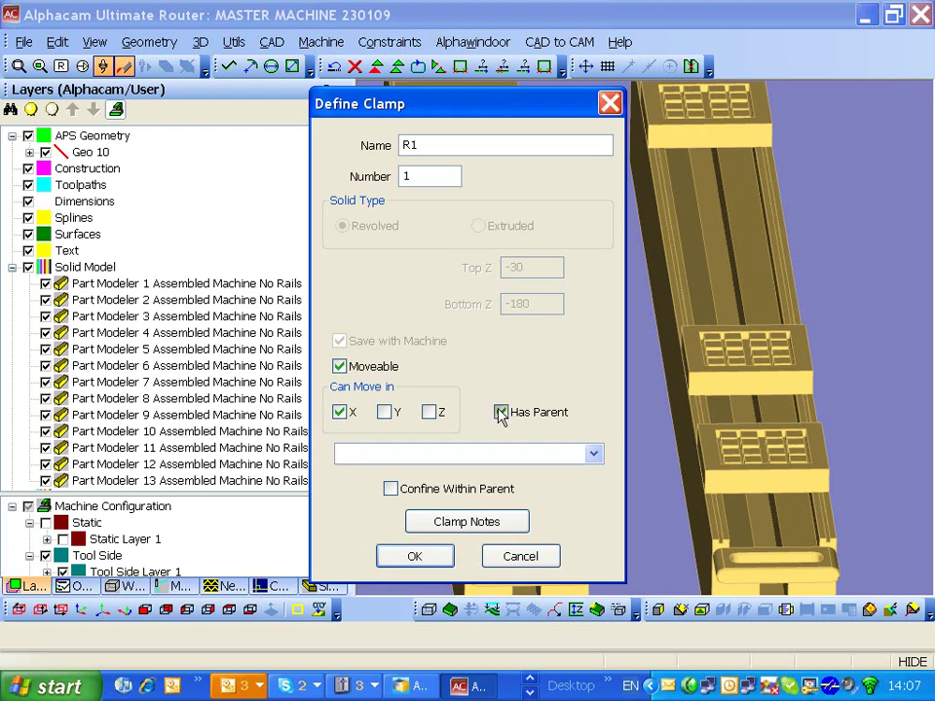
left_click(420, 561)
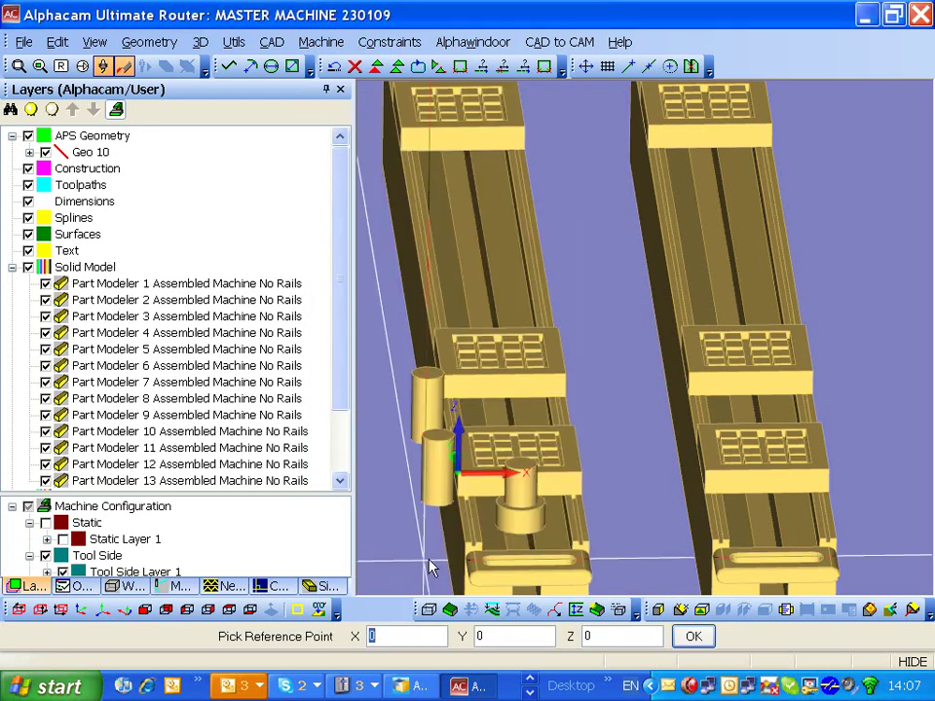
Place R1's reference point and define pod R1P1 moving only in Y, parented to R1
left_click(532, 495)
left_click(533, 495)
key("Escape")
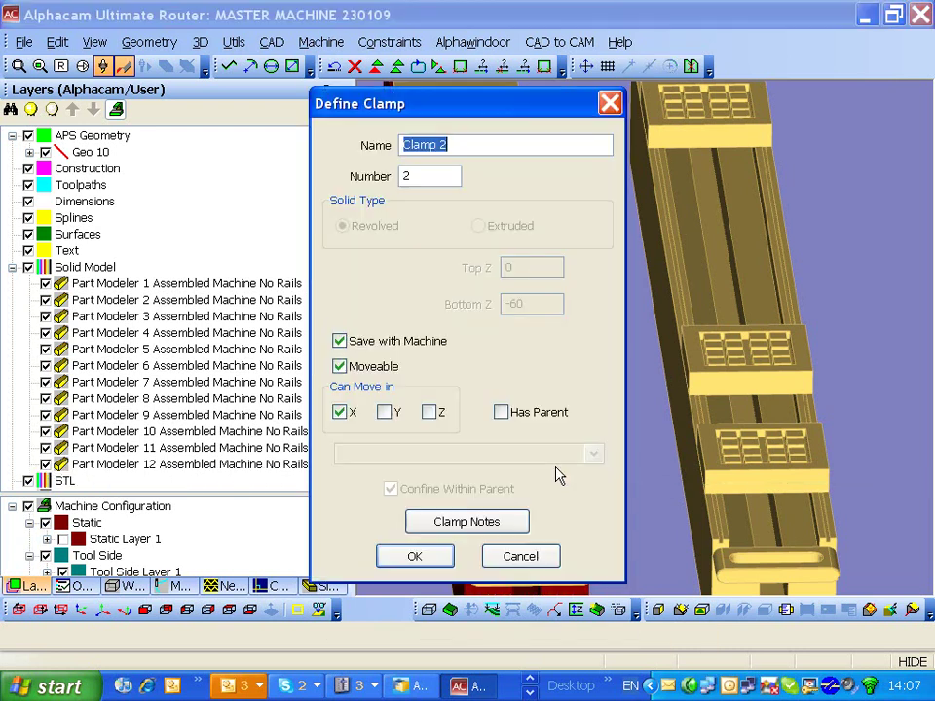
type("R")
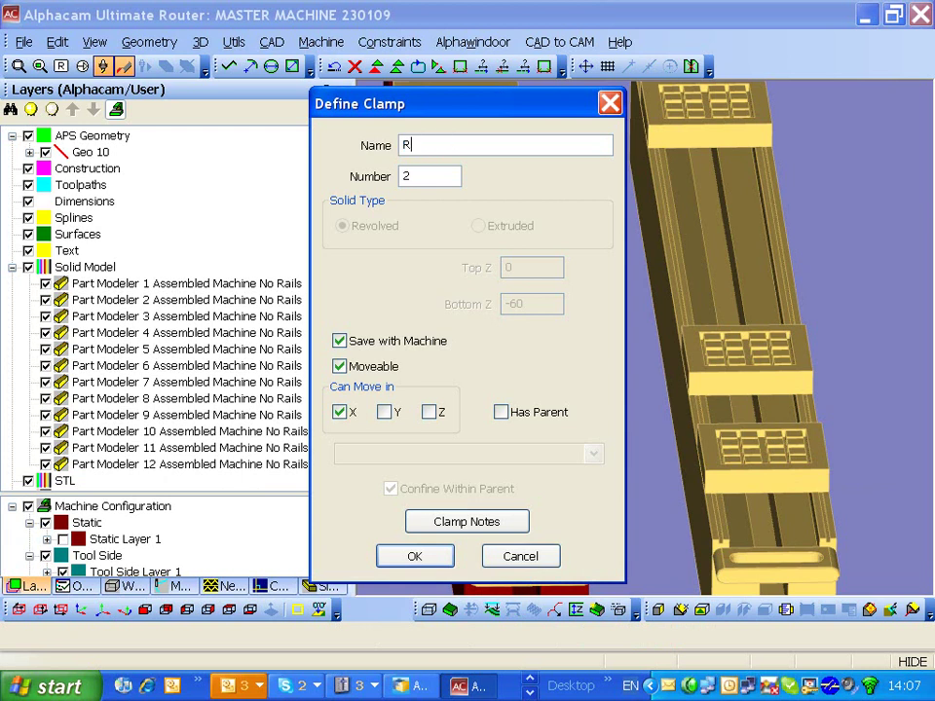
type("1P1")
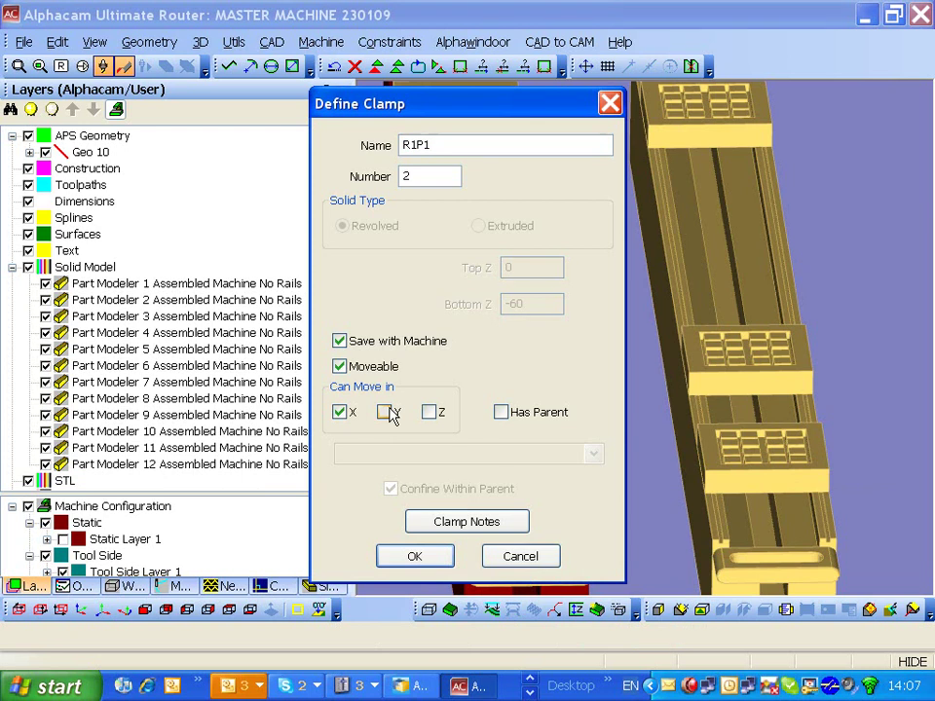
left_click(340, 413)
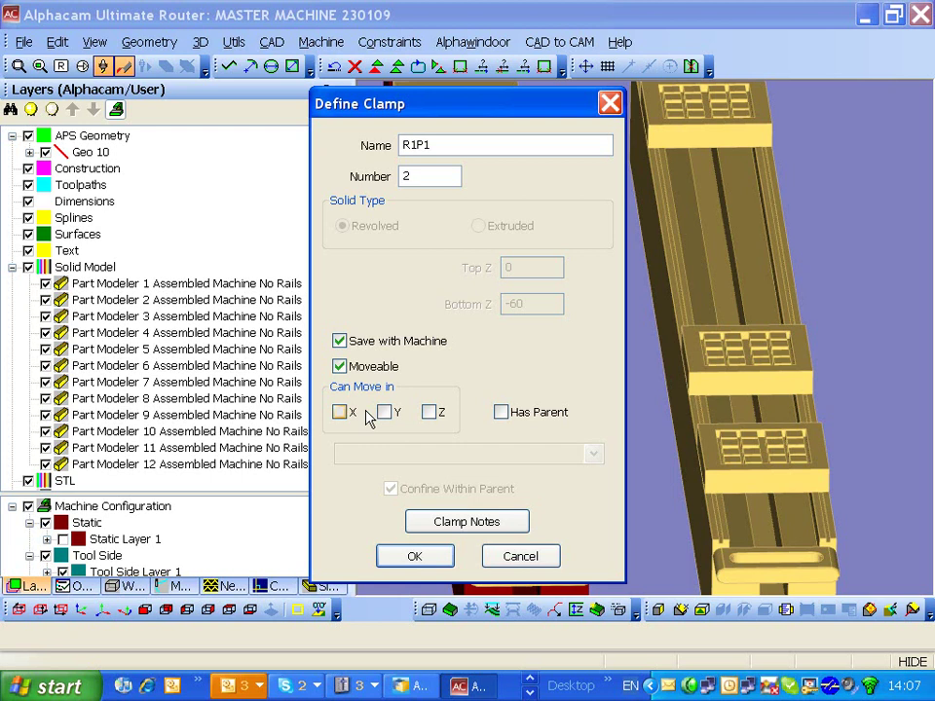
left_click(384, 412)
left_click(502, 412)
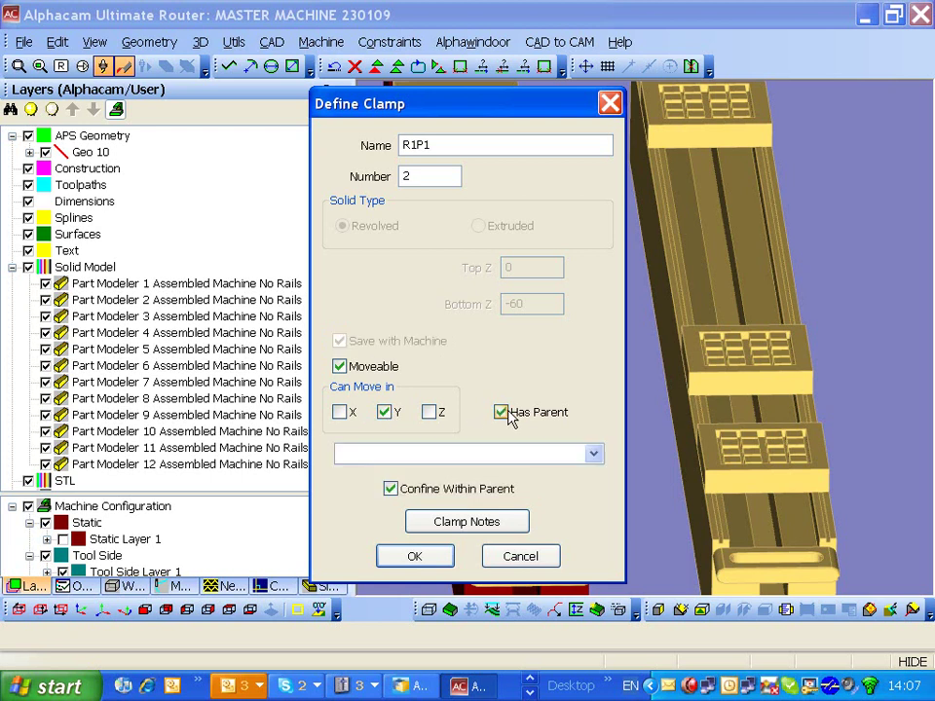
left_click(596, 456)
left_click(364, 473)
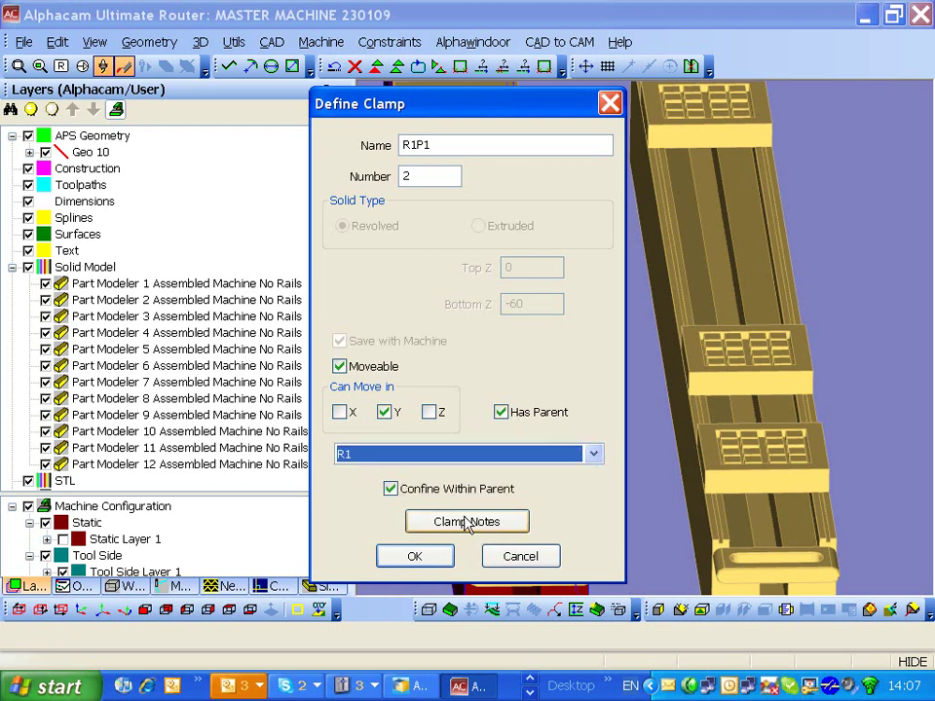
left_click(420, 565)
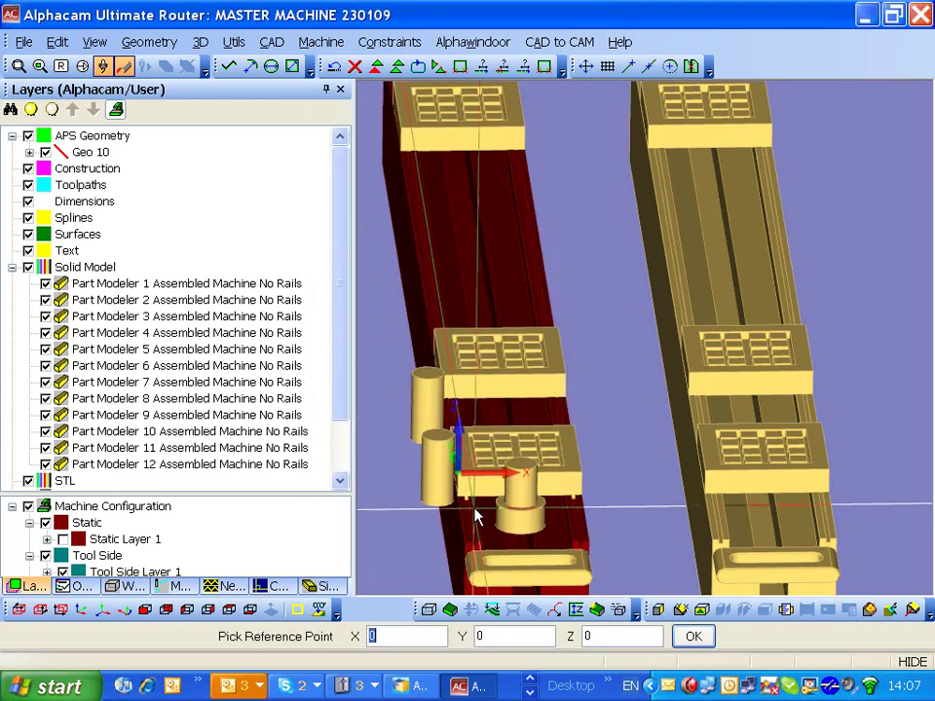
key("Tab")
key("Tab")
key("Return")
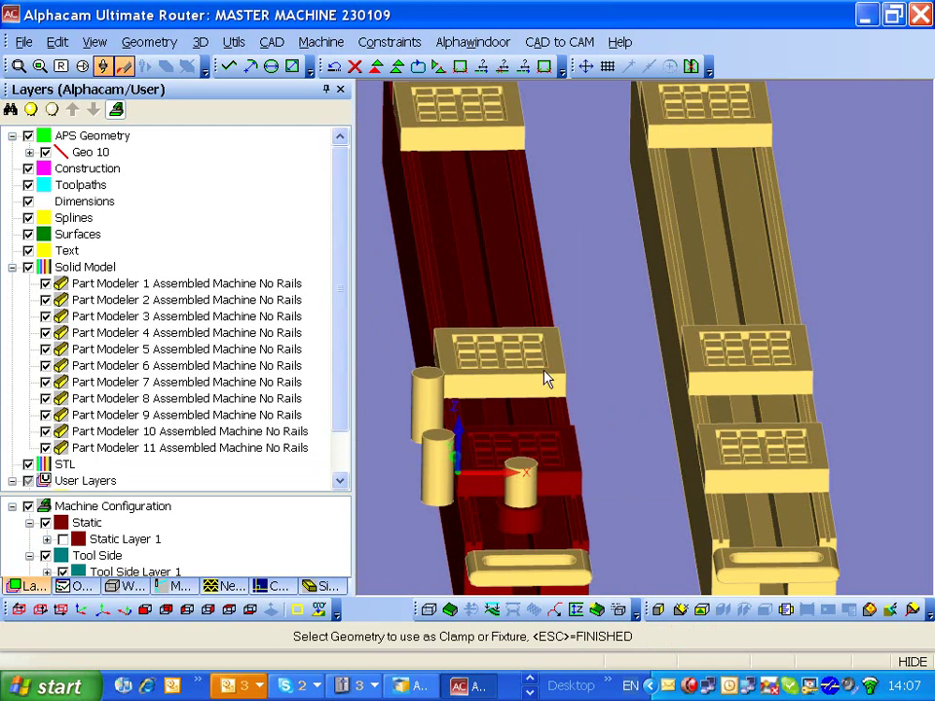
Define the second pod as clamp R1P2 under parent R1, referenced at an end-point
left_click(545, 378)
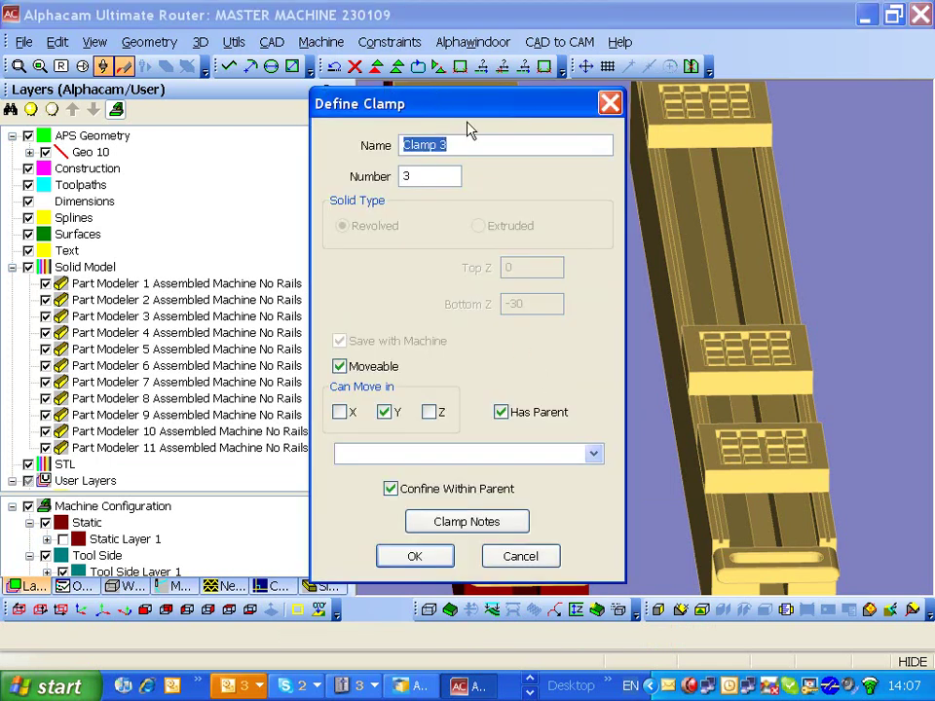
type("R1P2")
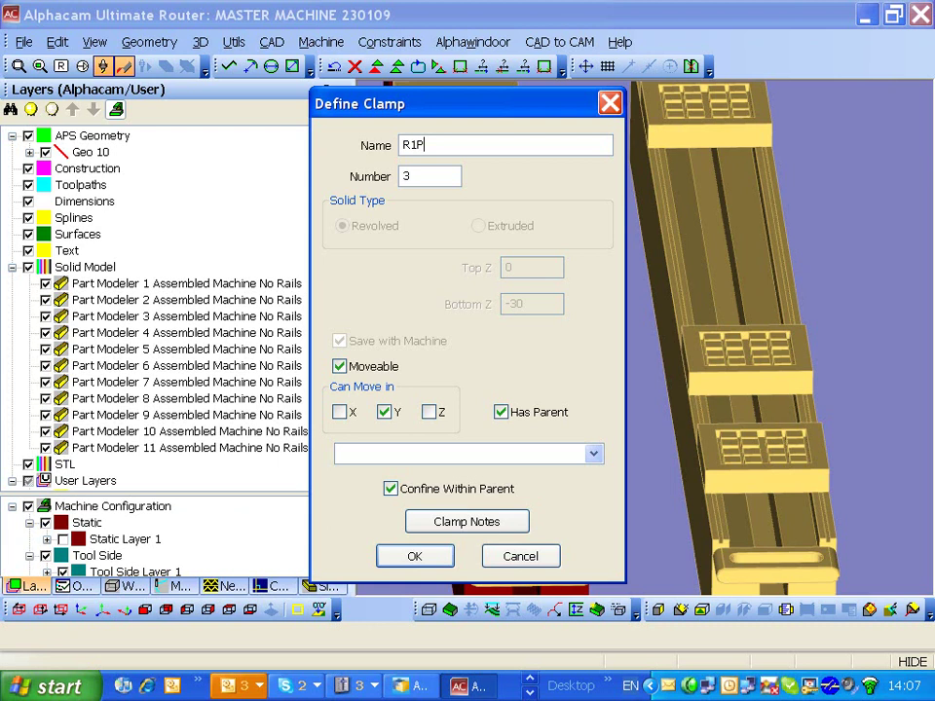
left_click(588, 458)
left_click(385, 474)
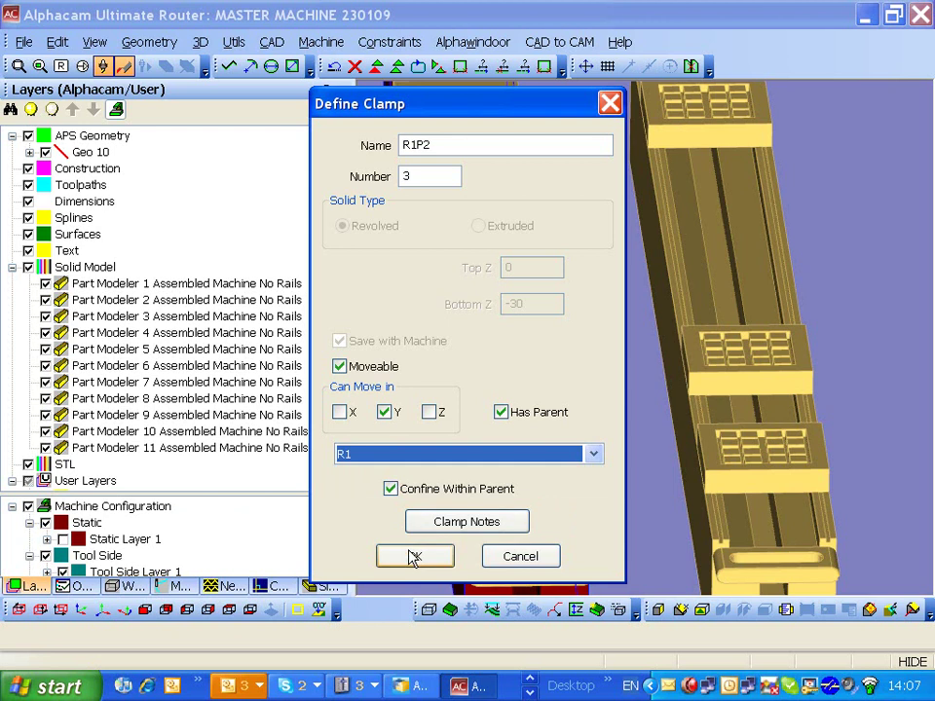
left_click(413, 556)
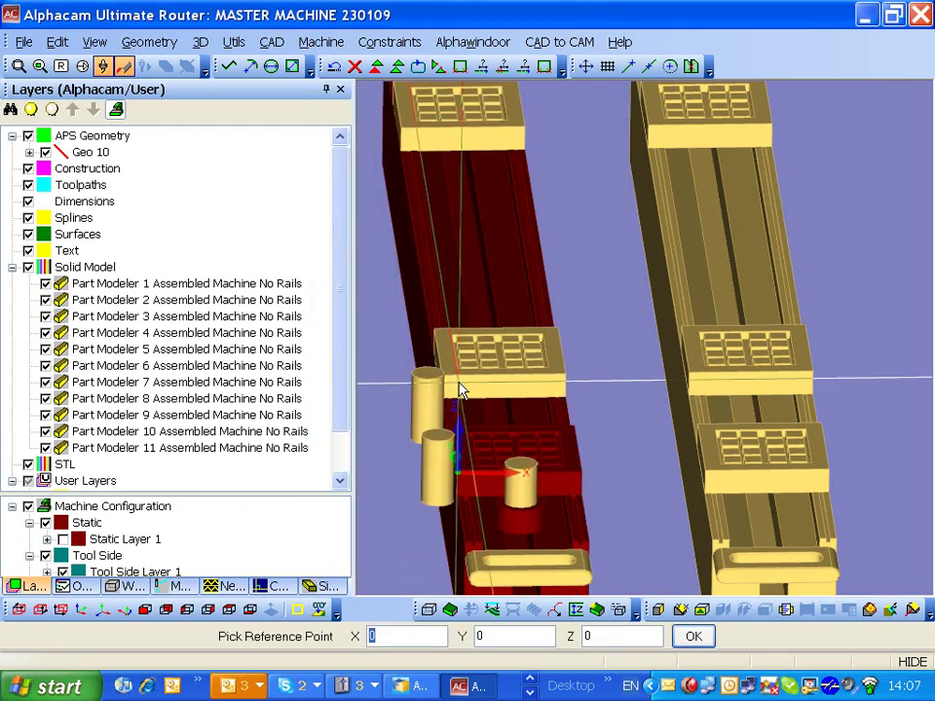
key("e")
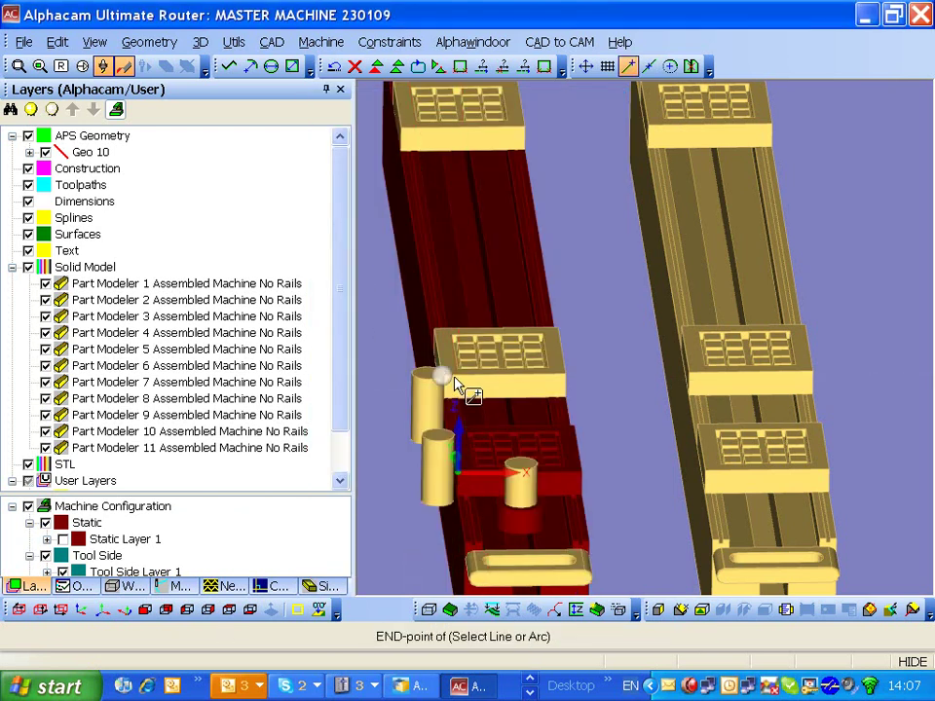
left_click(456, 382)
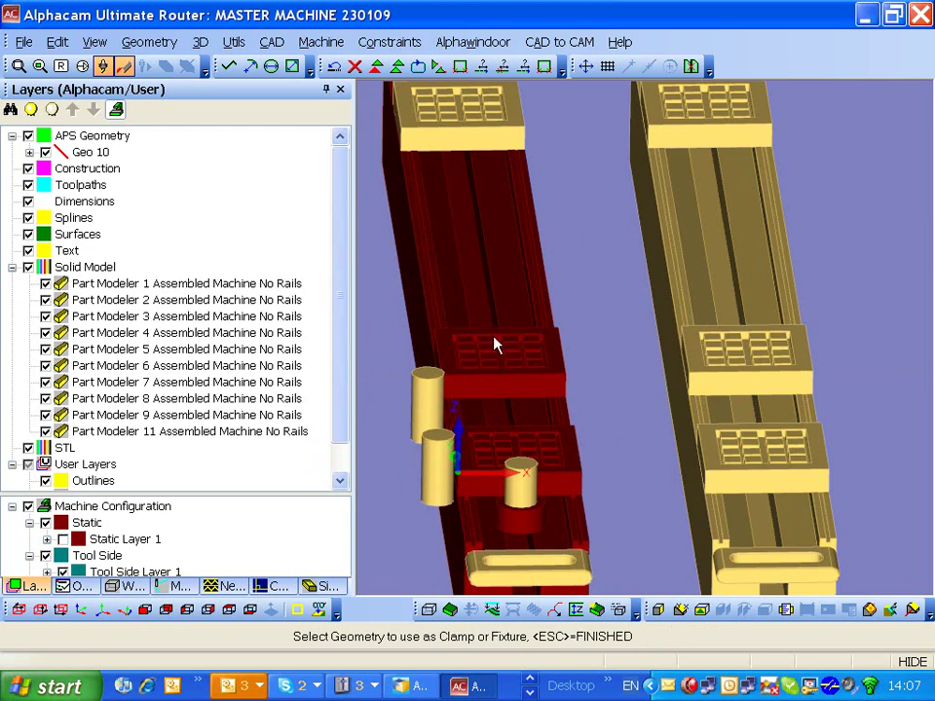
Define the third pod as clamp R1P3 under parent R1 and place its reference point
left_click(445, 144)
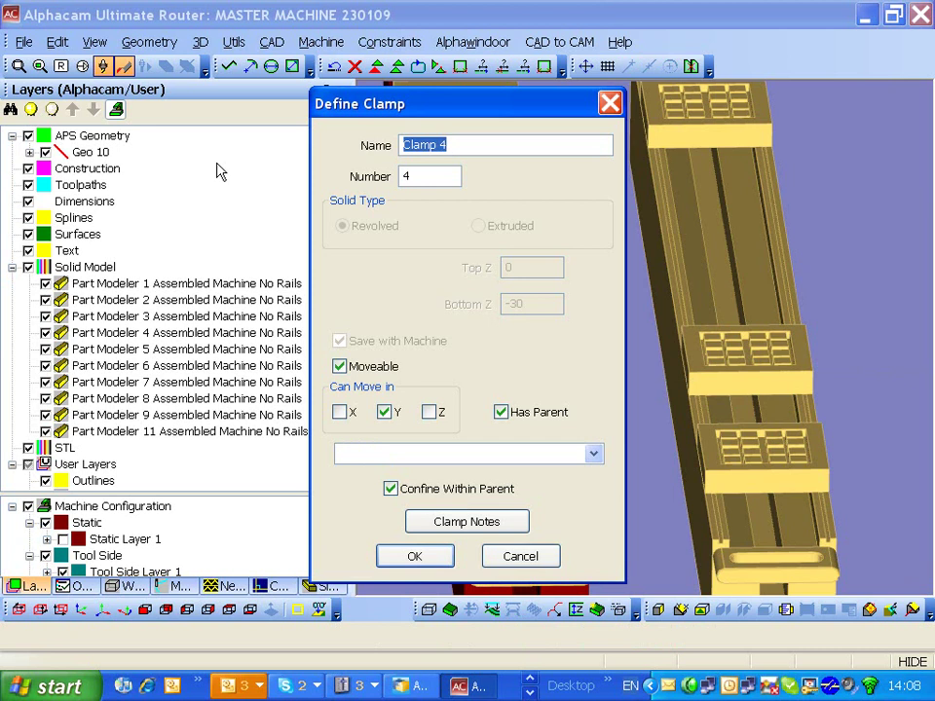
type("R1P3")
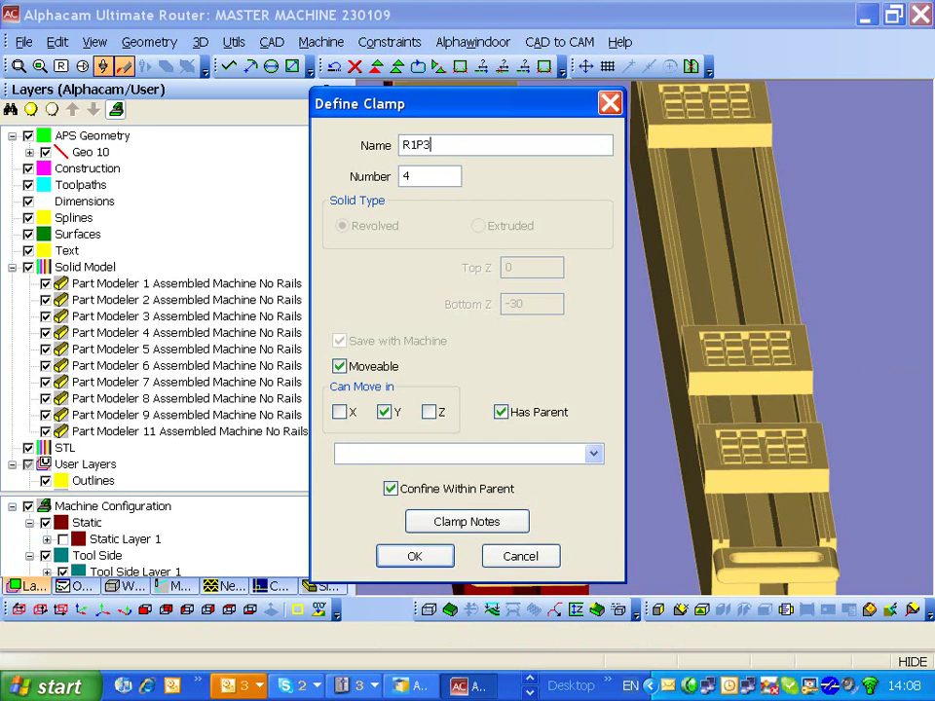
left_click(593, 454)
left_click(417, 470)
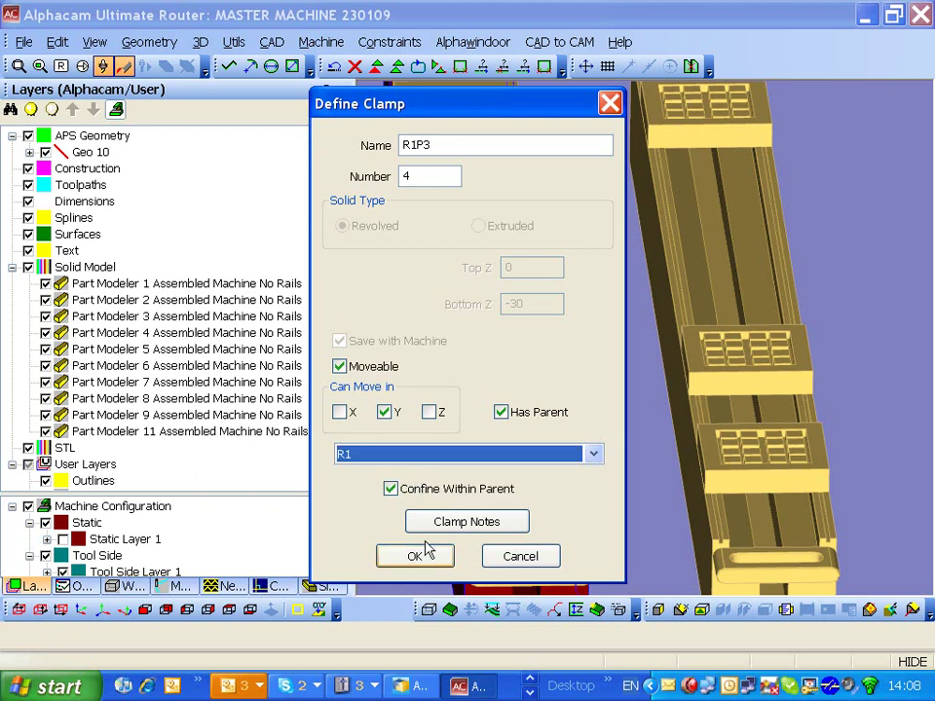
left_click(415, 557)
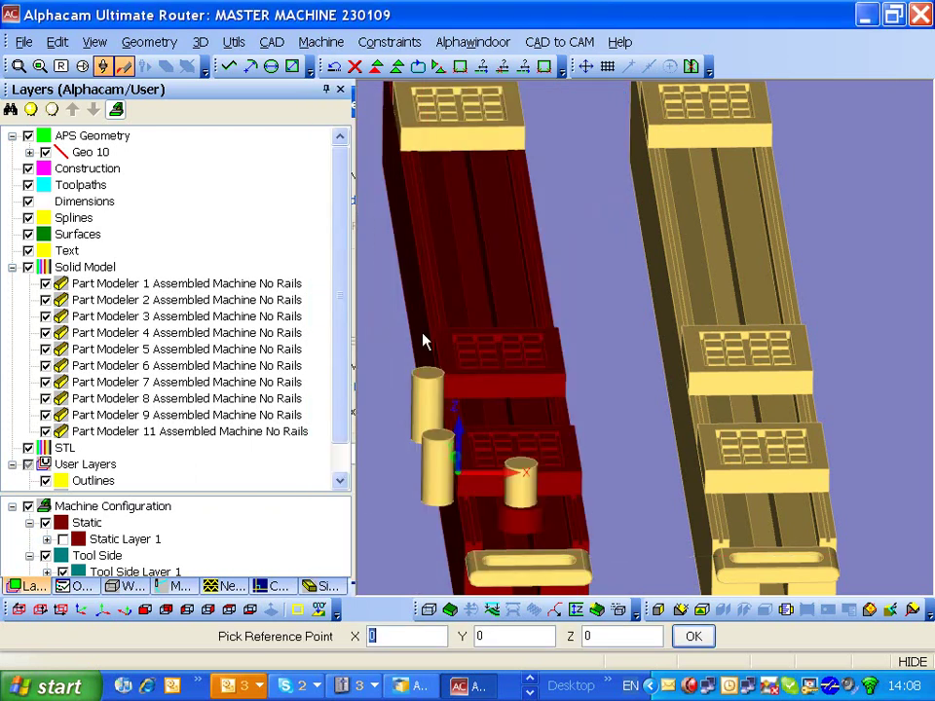
left_click(407, 134)
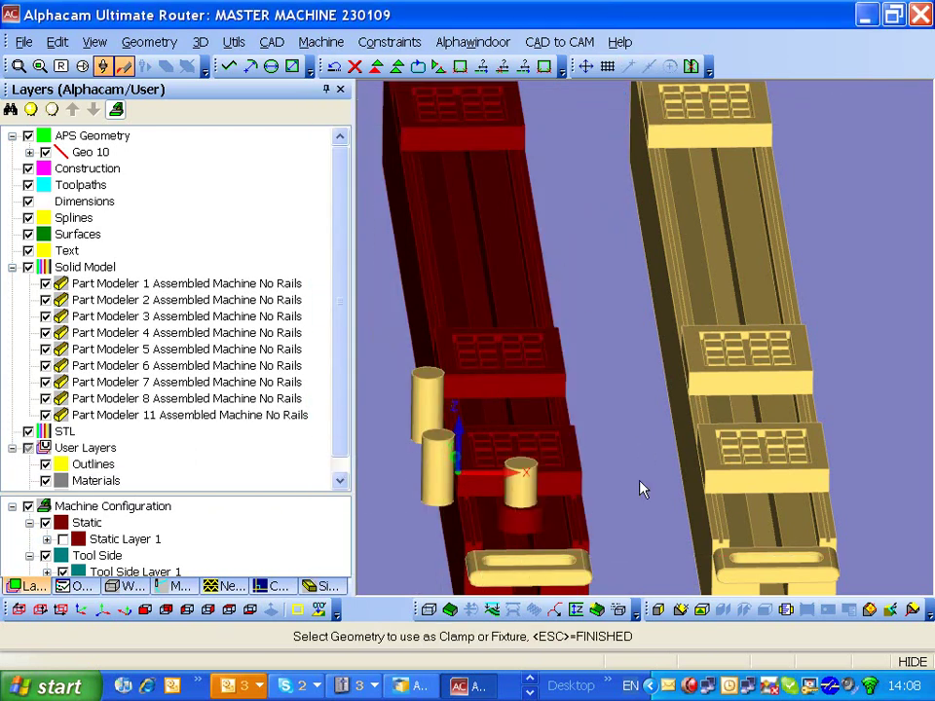
Define the right rail as clamp R2 with no parent, referenced at an end-point
left_click(751, 531)
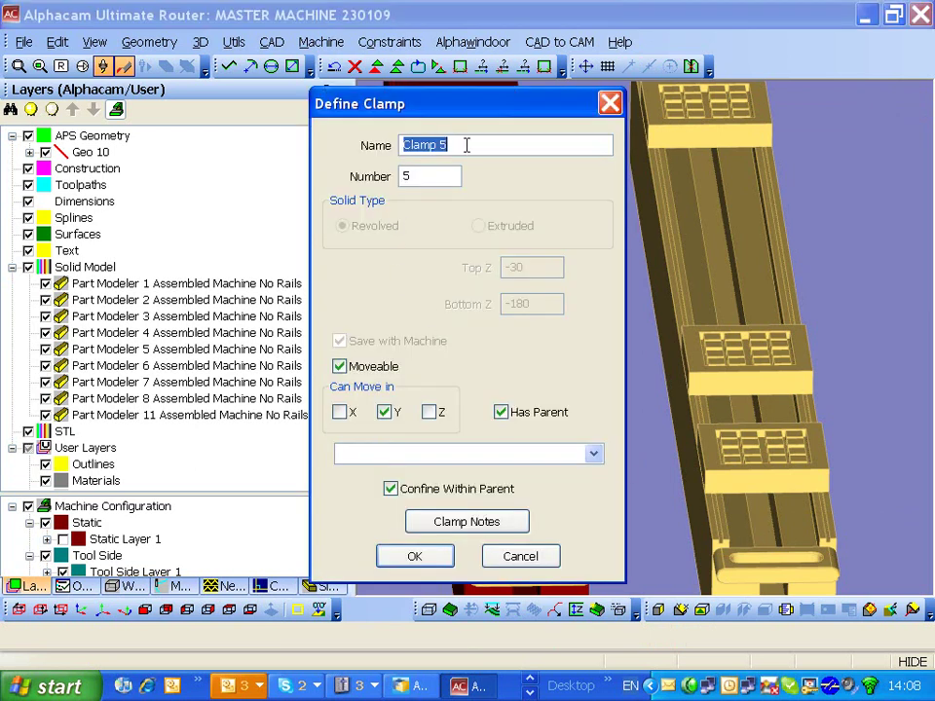
type("R2")
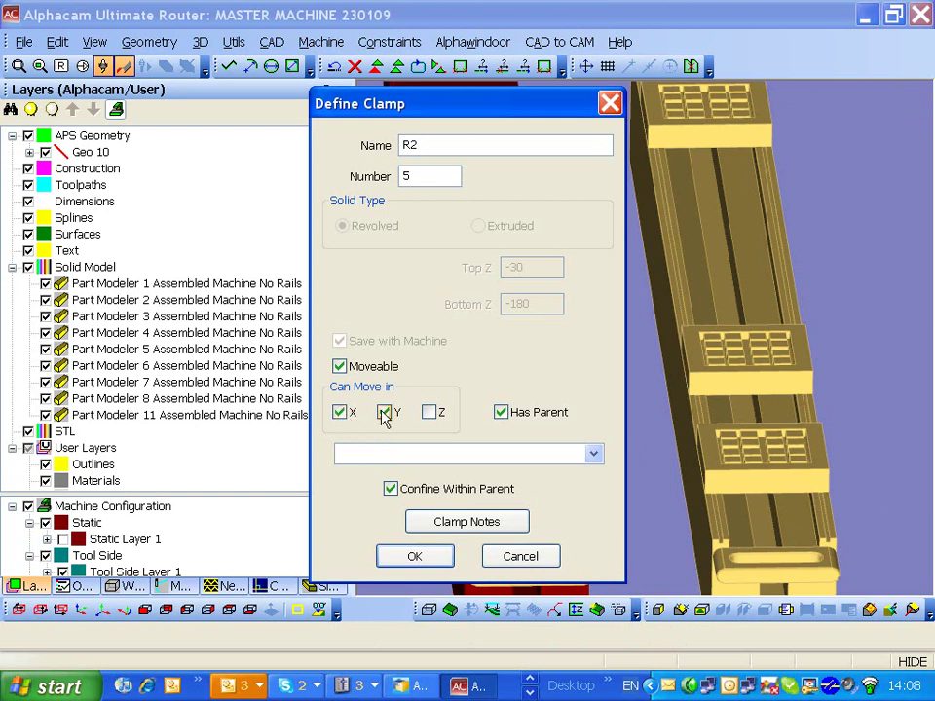
left_click(500, 412)
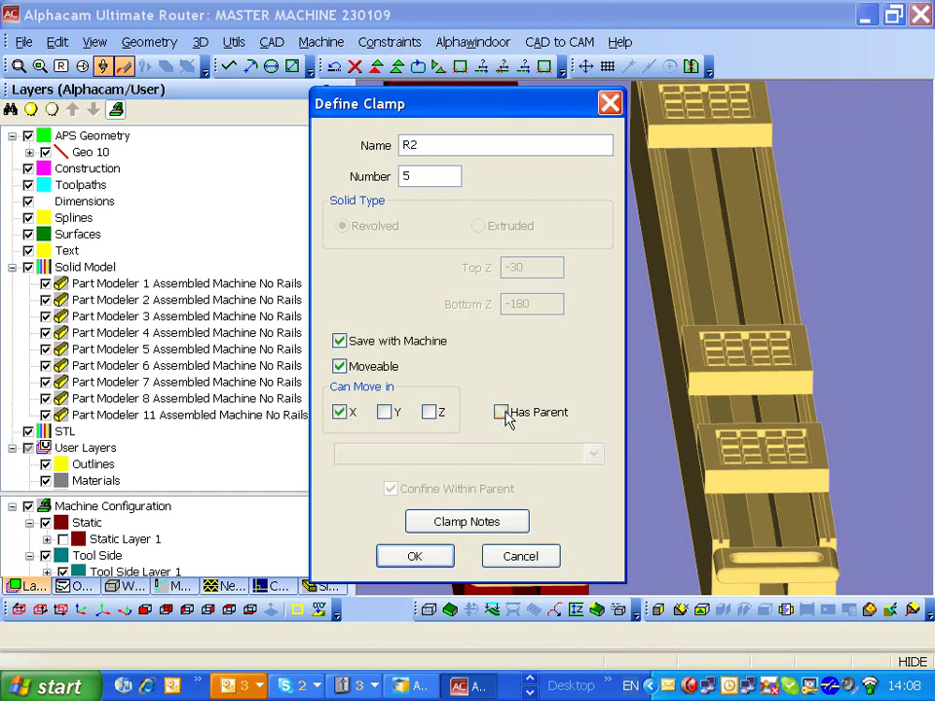
left_click(419, 563)
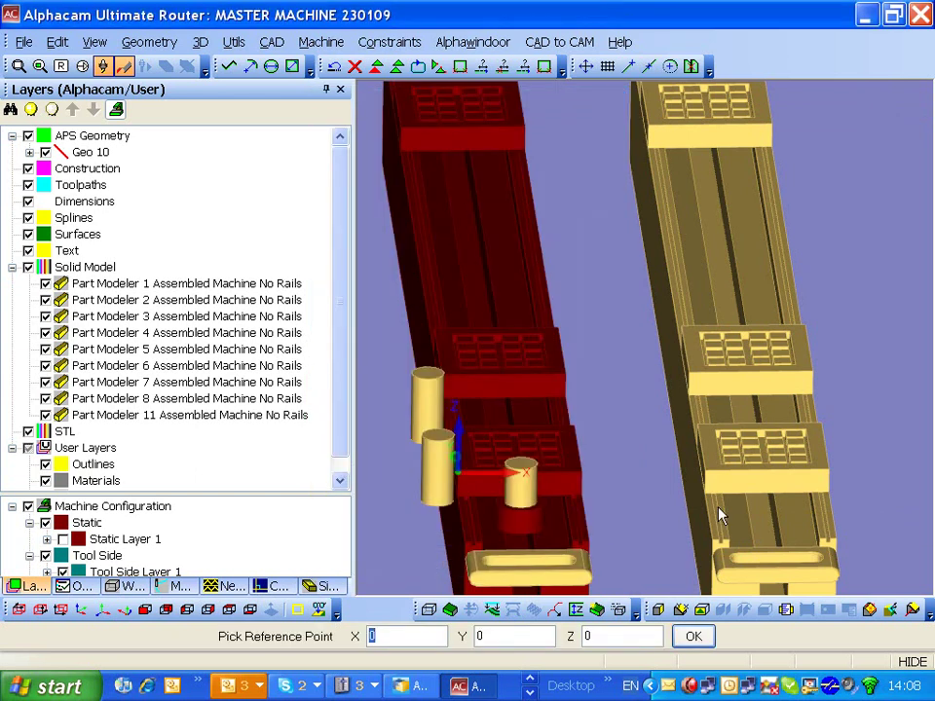
key("e")
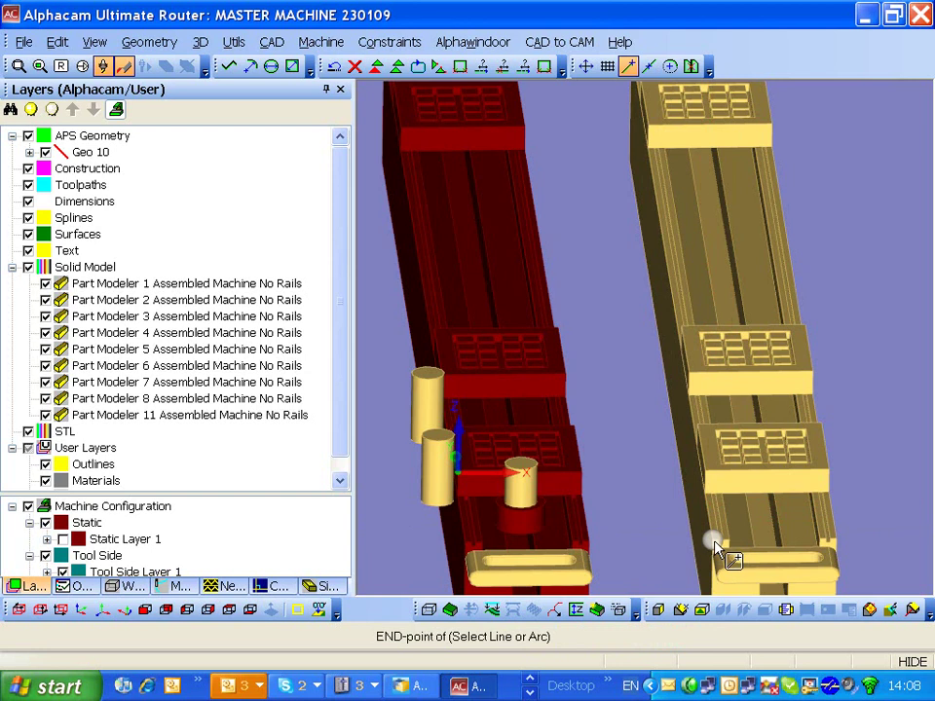
left_click(714, 549)
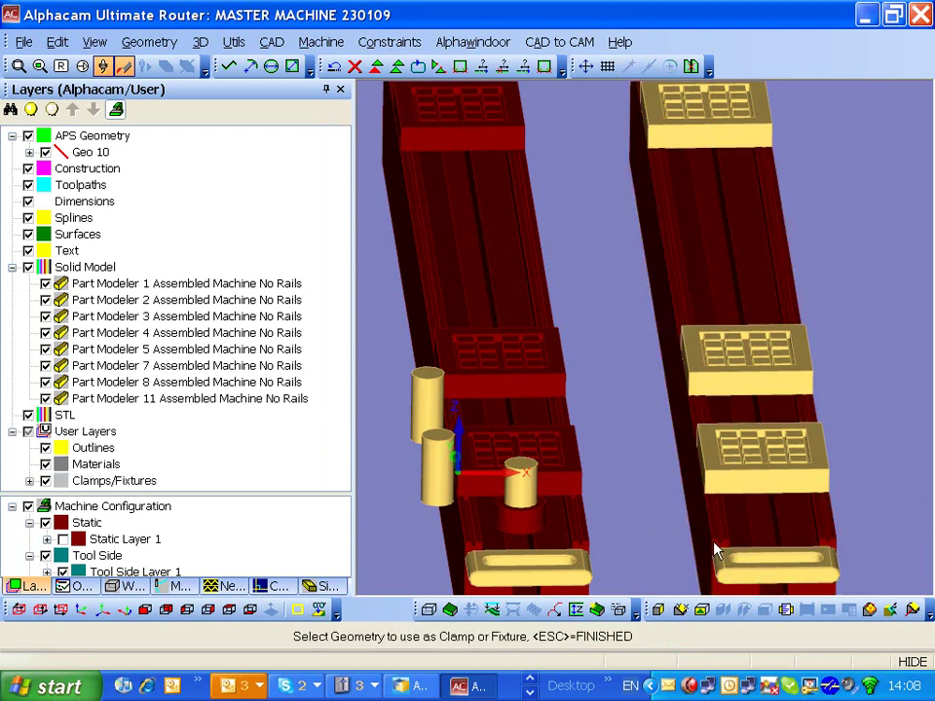
Define the first right-rail pod as clamp R2P1, moving only in Y, parented to R2
left_click(745, 458)
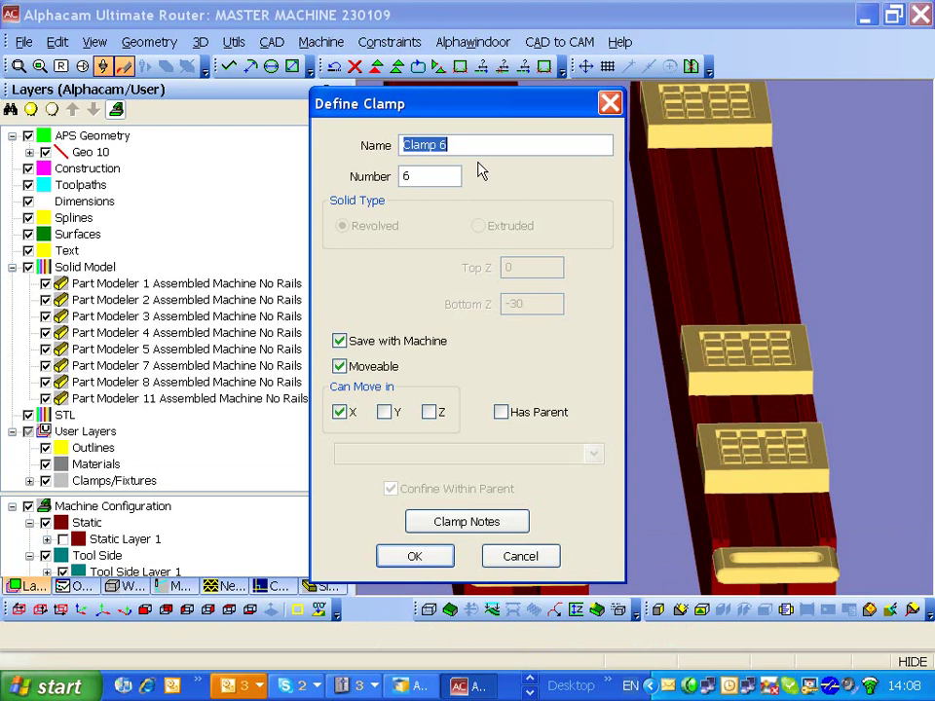
type("R2P1")
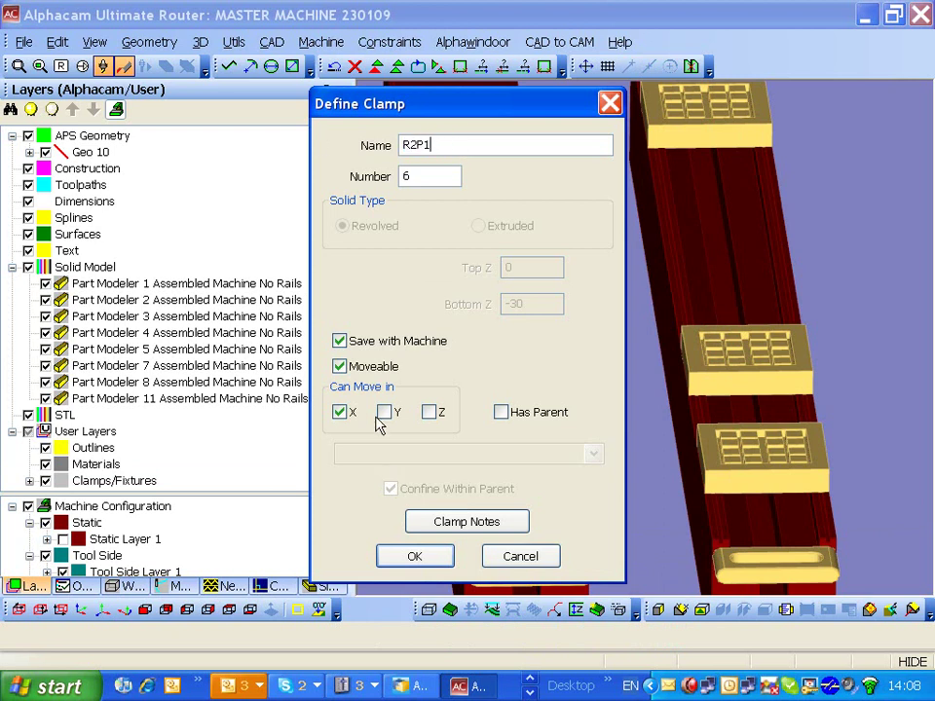
left_click(386, 413)
left_click(340, 413)
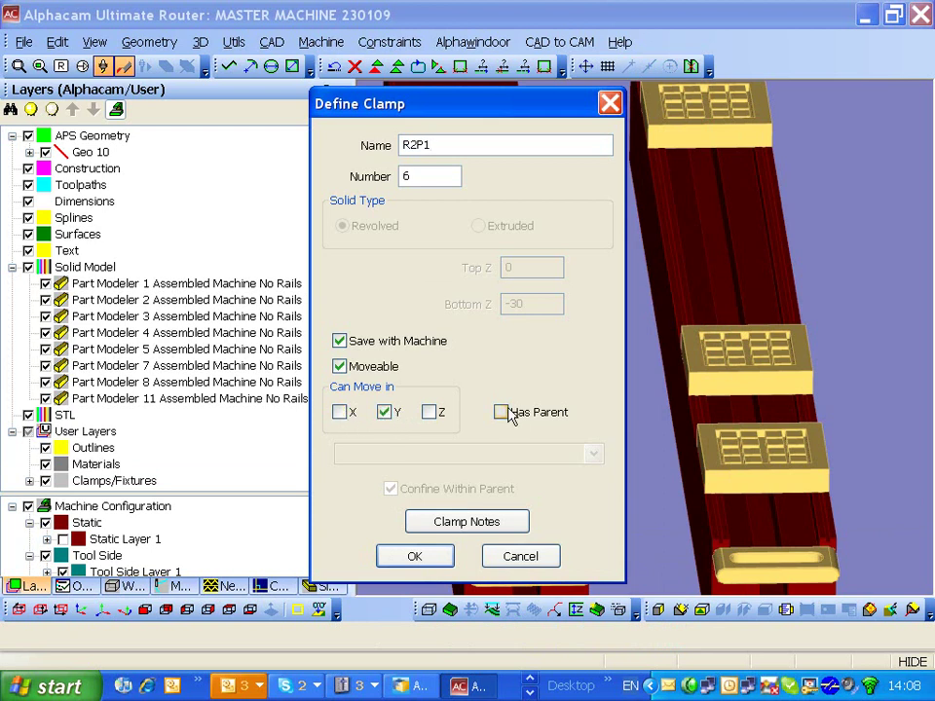
left_click(508, 417)
left_click(593, 455)
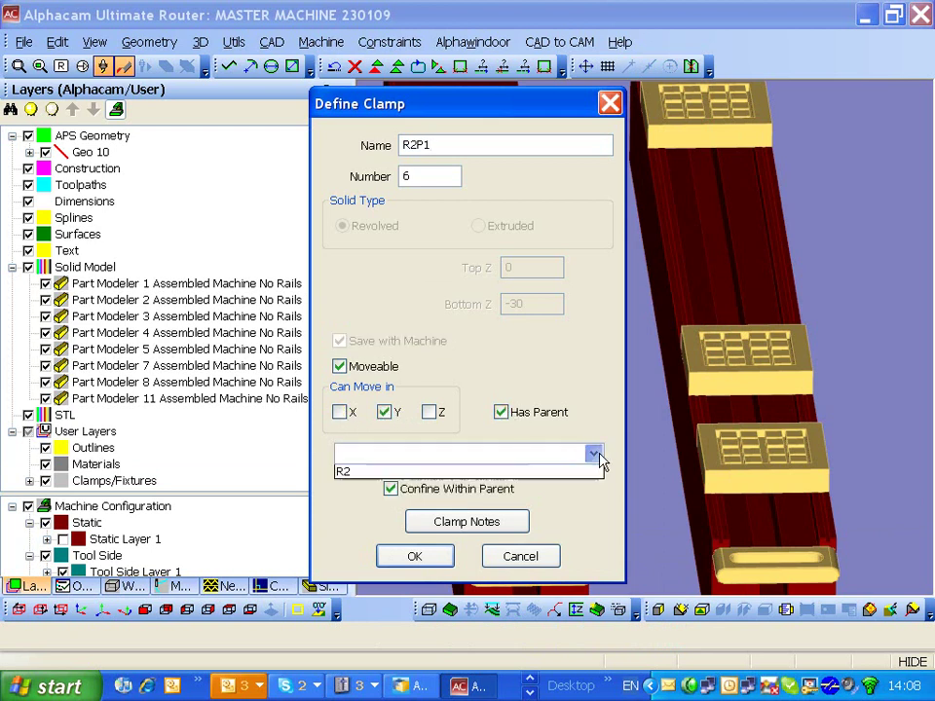
left_click(365, 530)
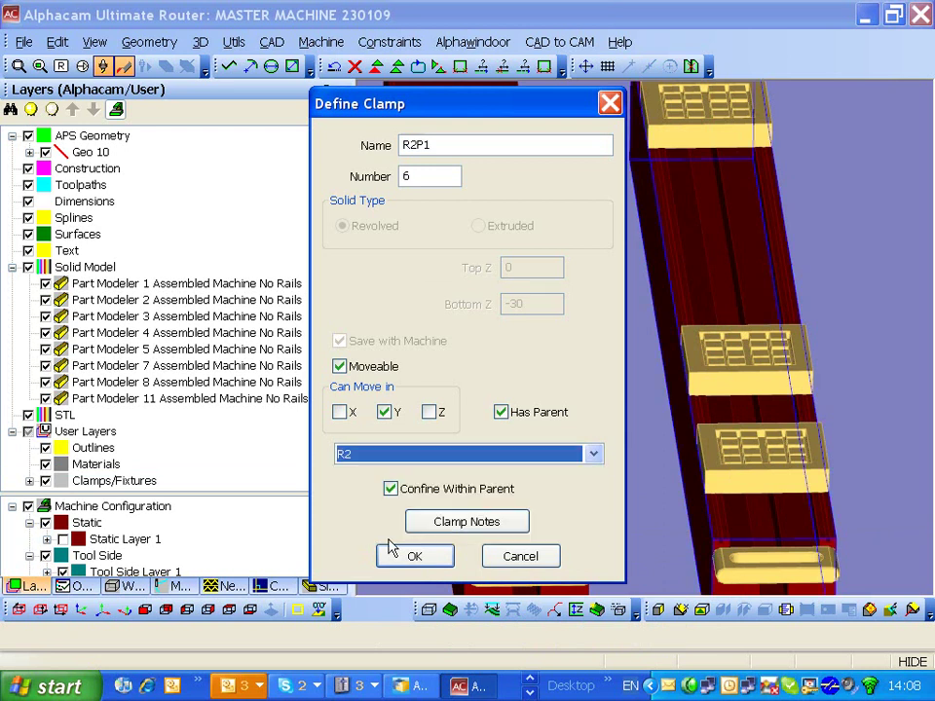
left_click(419, 556)
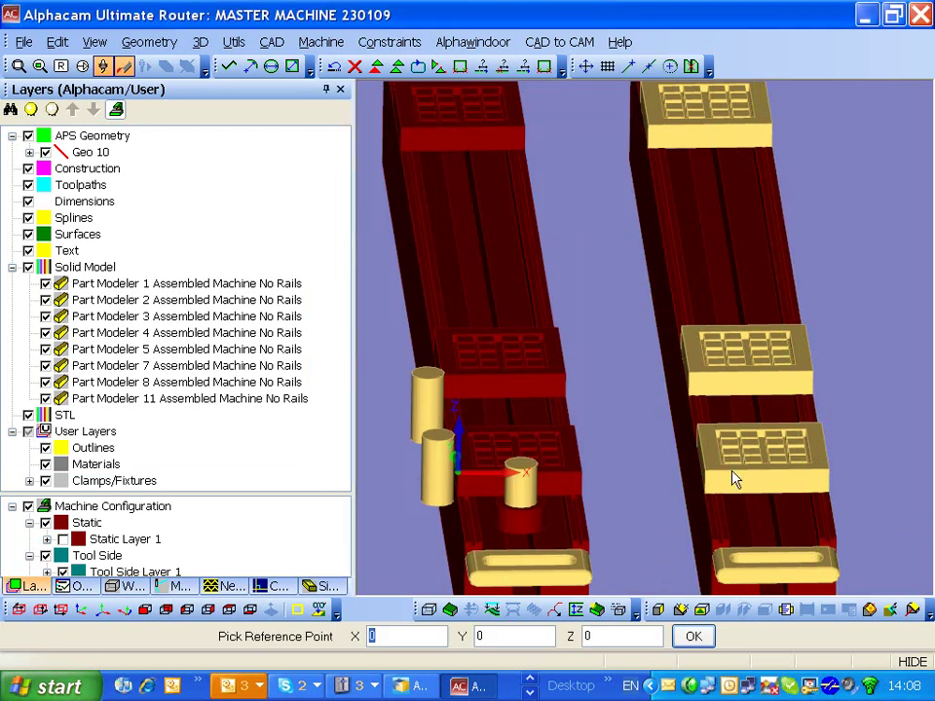
key("e")
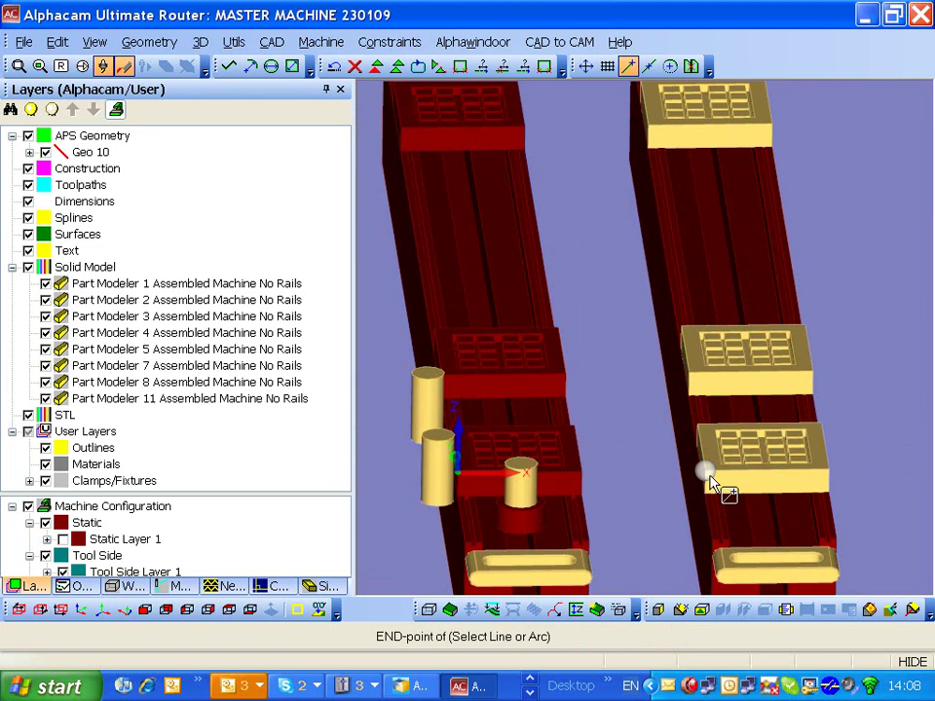
left_click(720, 490)
Define the lower right pod as clamp R2P2 under parent R2, referenced at an end-point
left_click(721, 371)
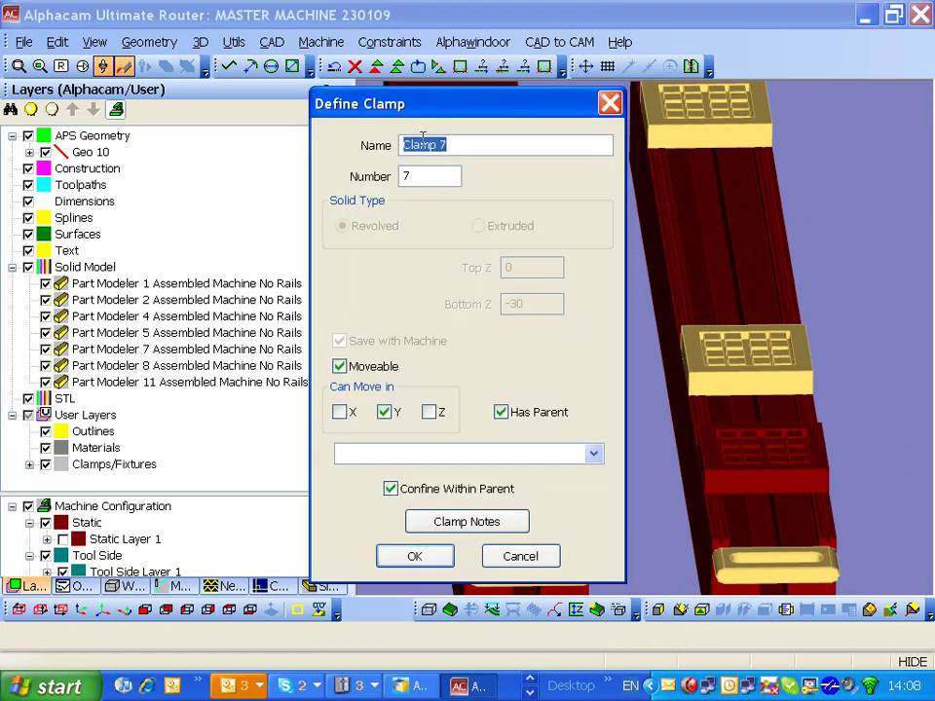
type("R2")
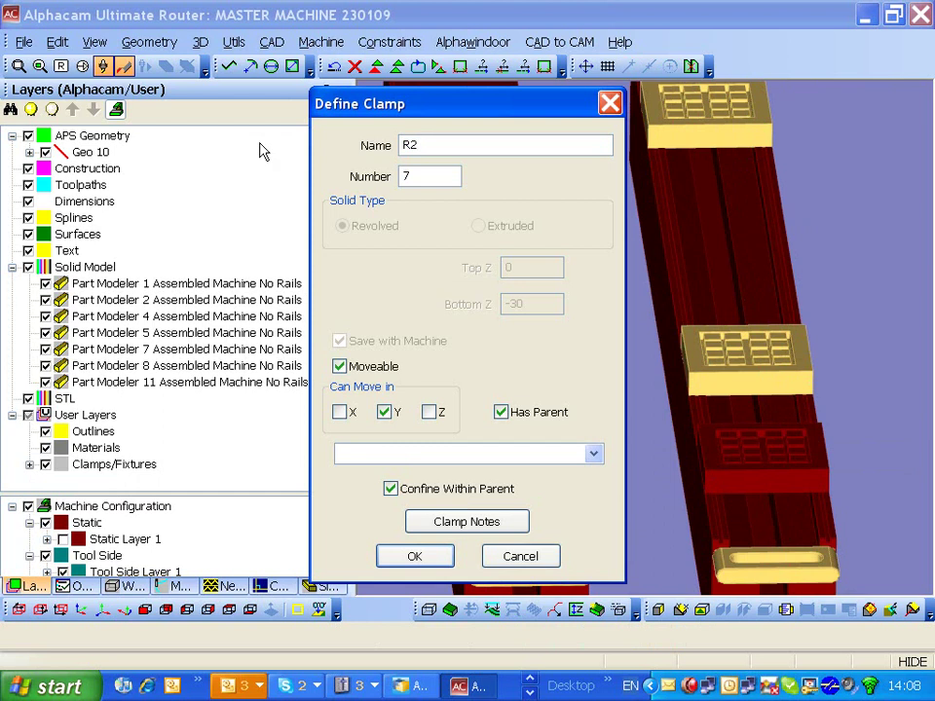
type("P2")
left_click(599, 455)
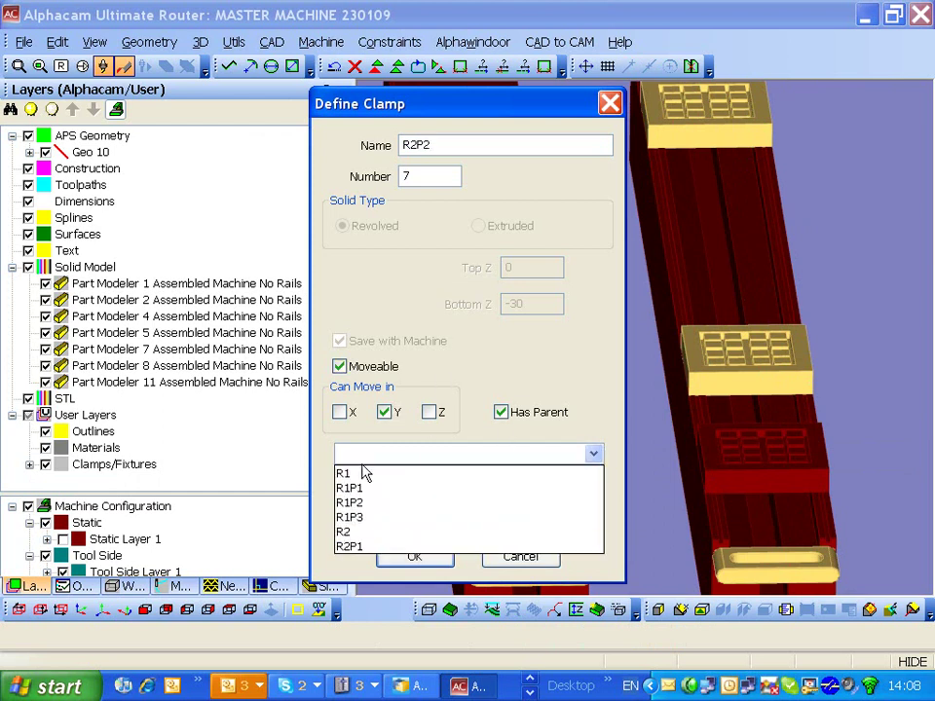
left_click(359, 531)
left_click(413, 561)
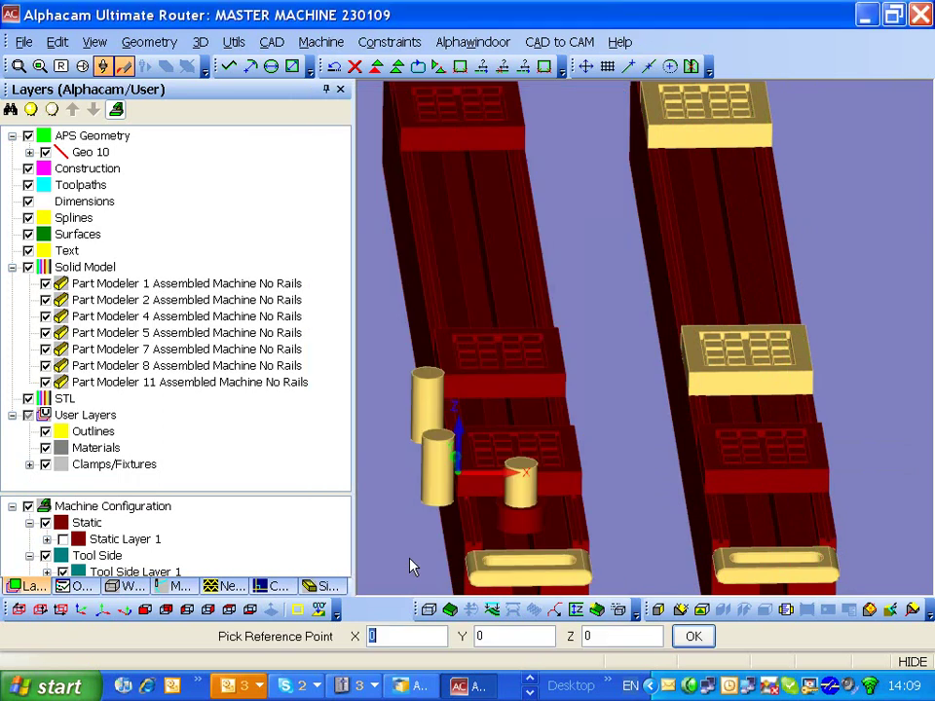
key("e")
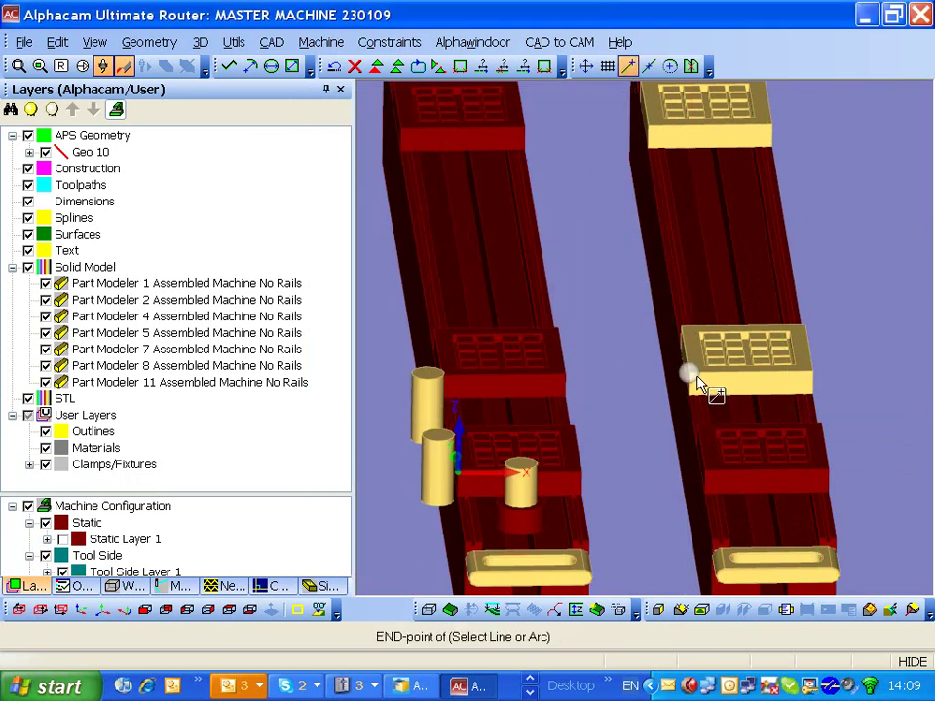
left_click(696, 378)
Define the middle right pod as clamp R2P3 under parent R2, referenced at an end-point
left_click(682, 128)
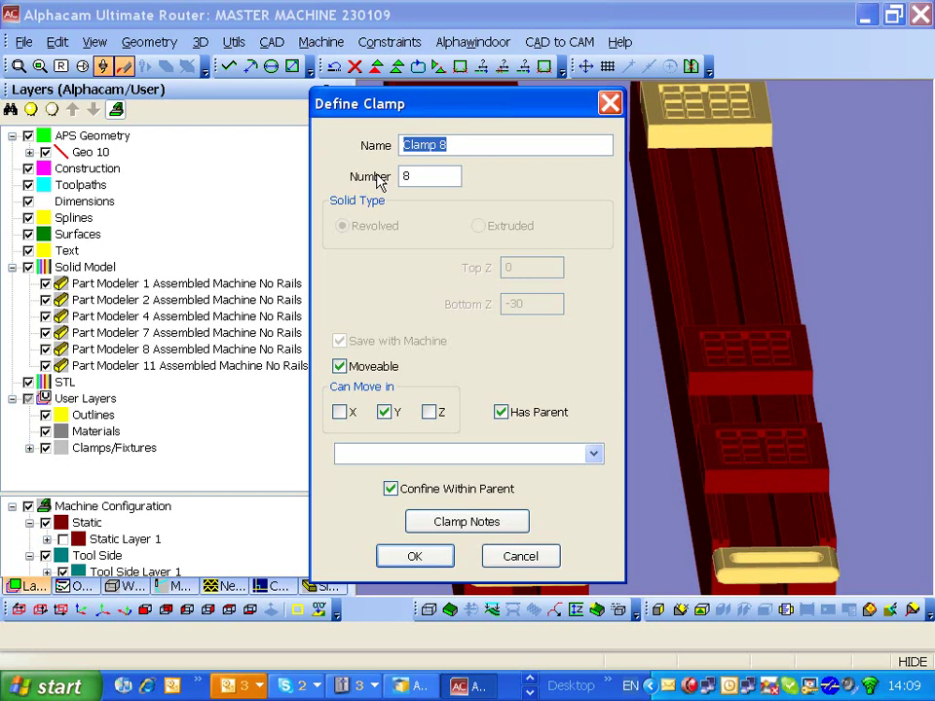
type("R")
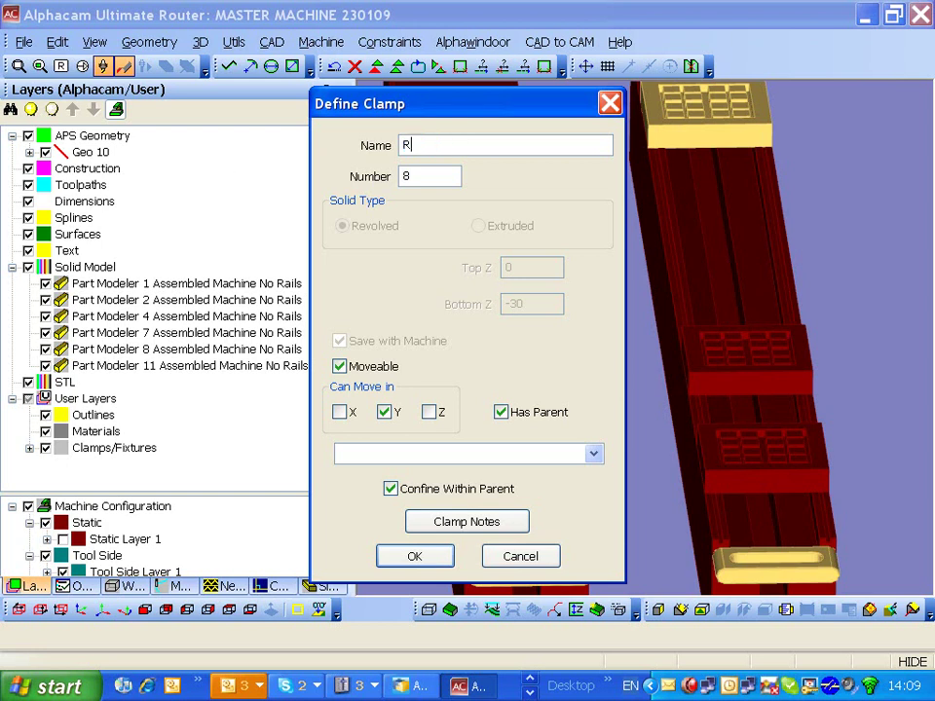
type("2P3")
left_click(593, 455)
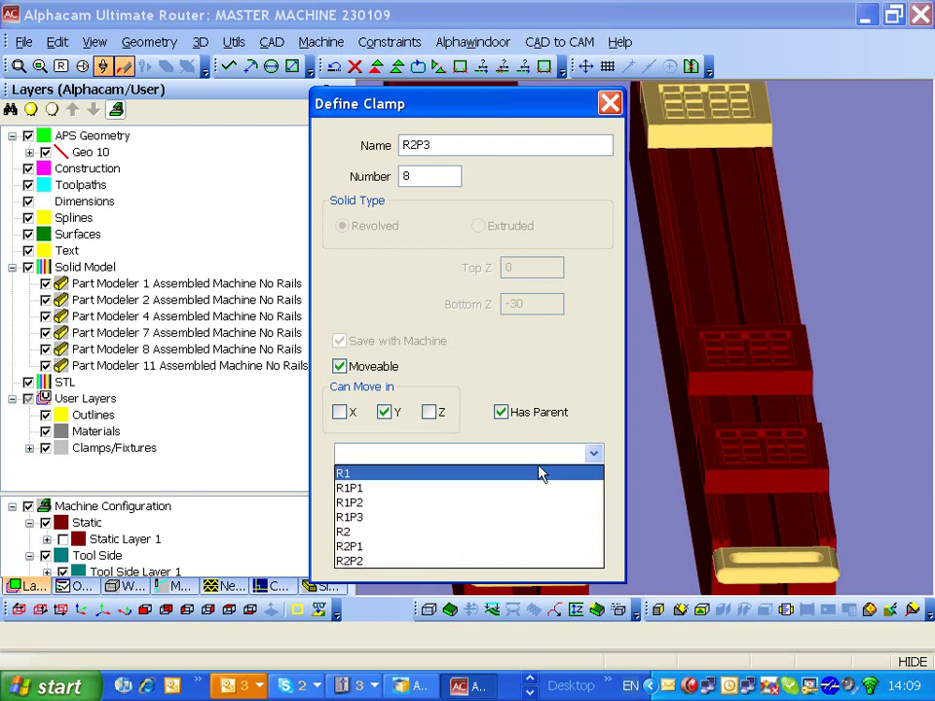
left_click(359, 534)
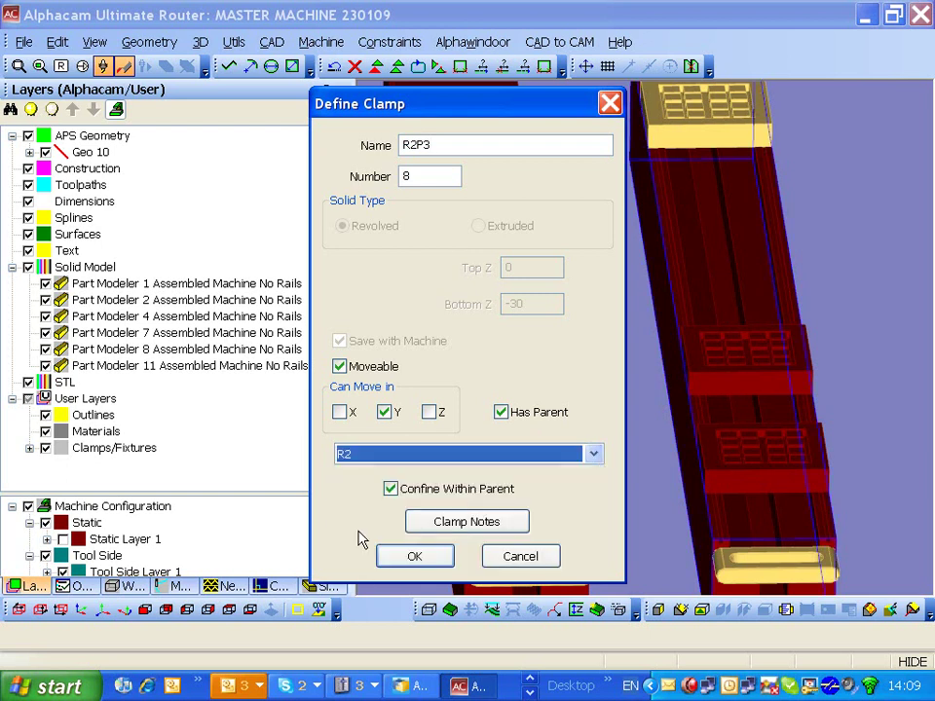
left_click(426, 557)
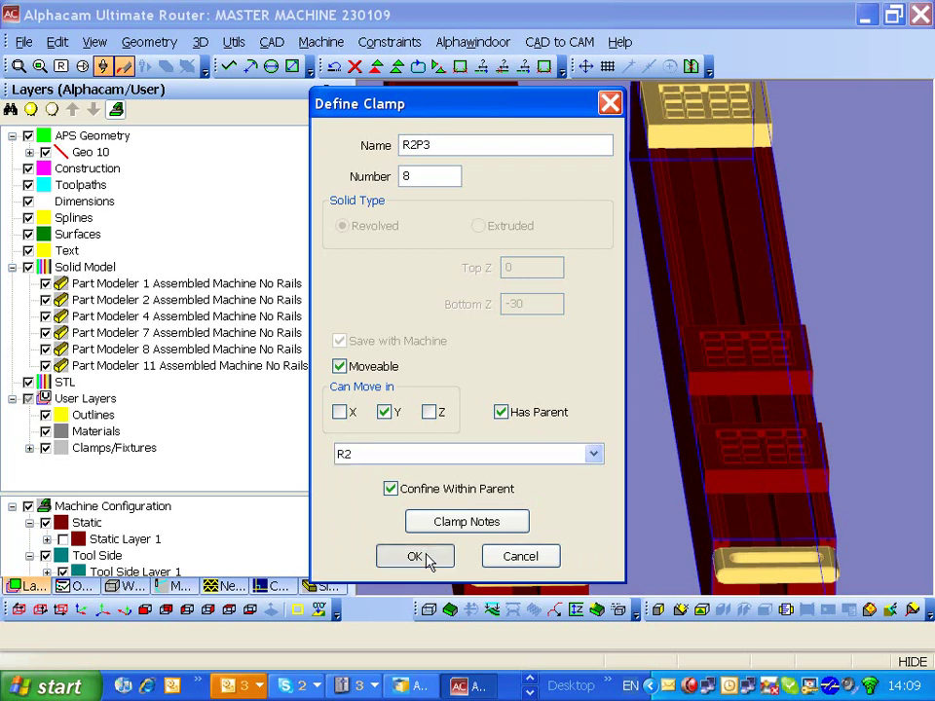
key("e")
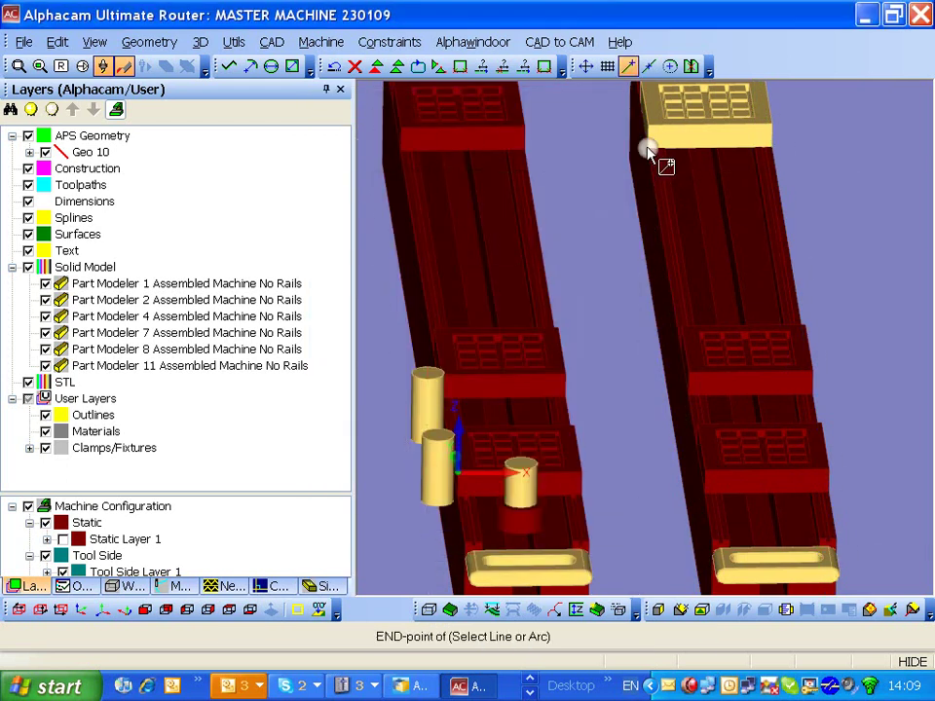
left_click(652, 128)
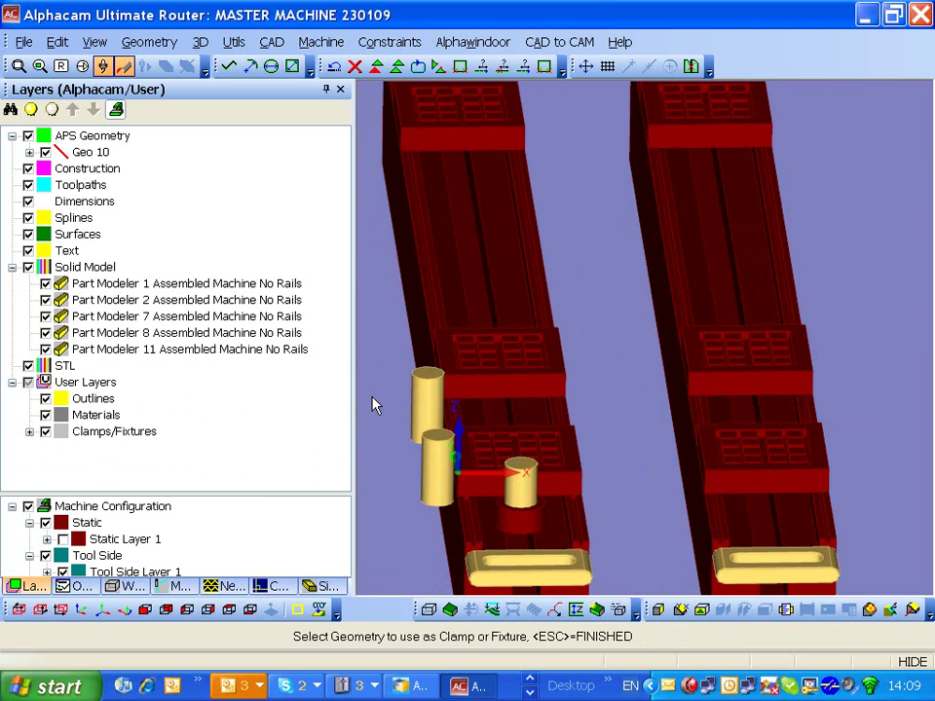
Define the yellow stop cylinder as clamp STOP, moving in Y and Z under parent R1
left_click(524, 474)
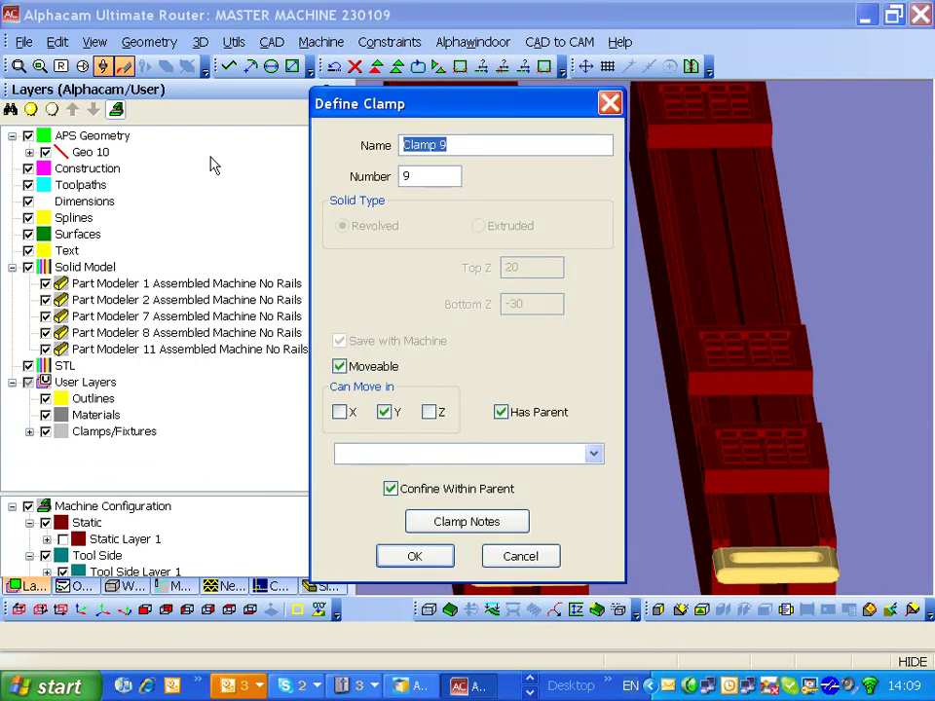
type("STOP")
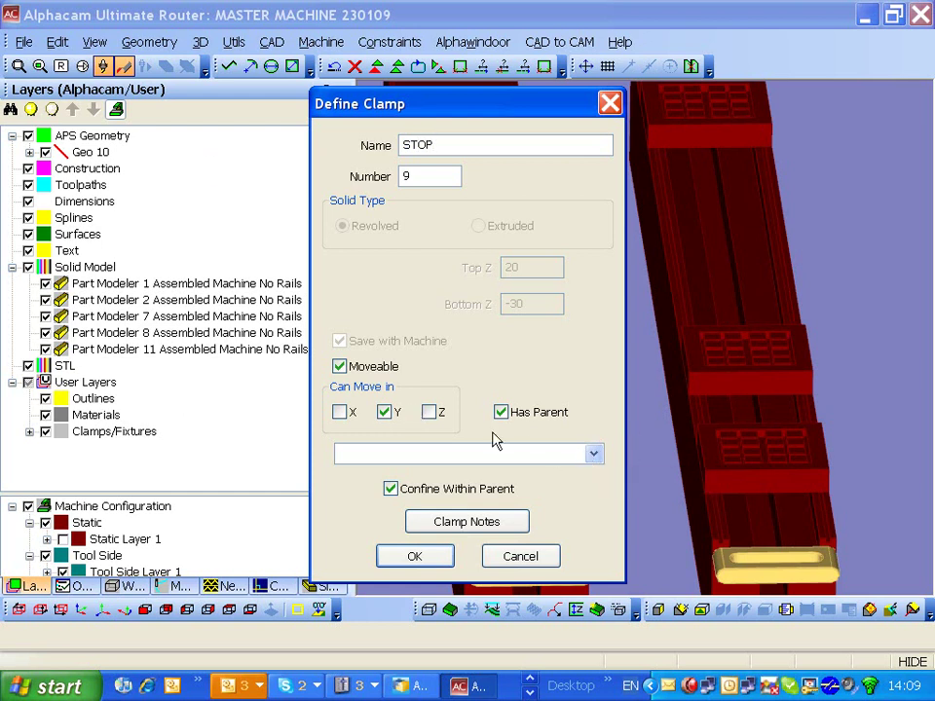
left_click(591, 456)
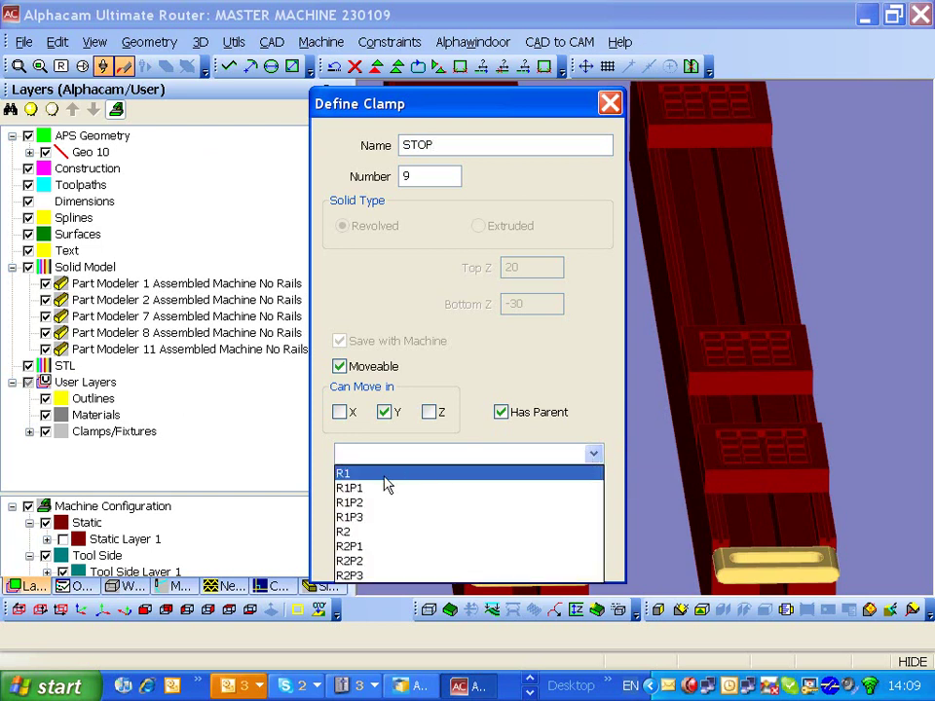
left_click(383, 475)
left_click(429, 412)
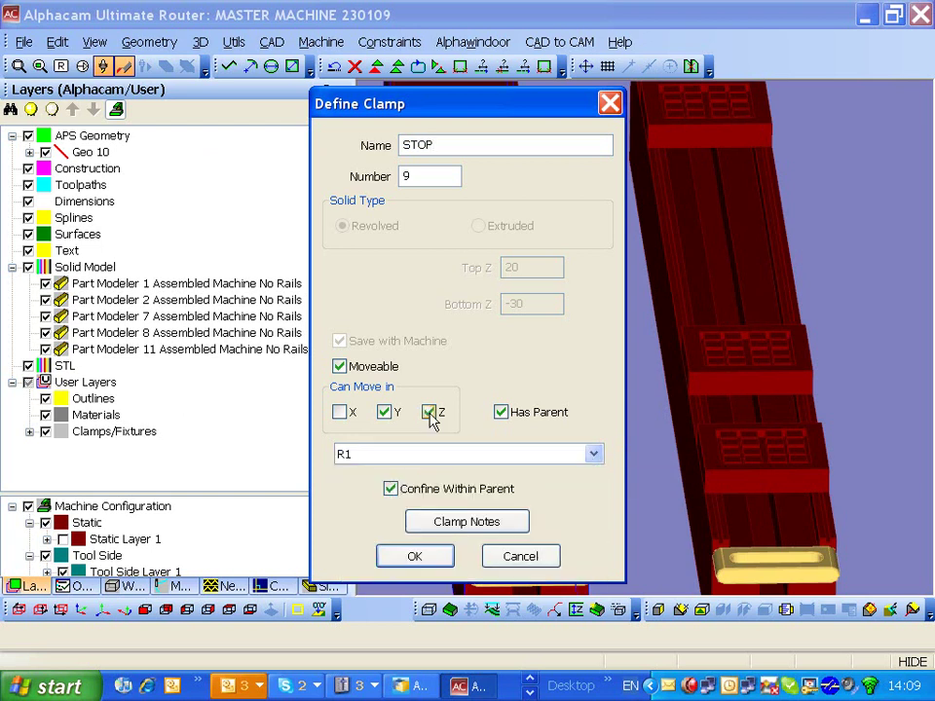
left_click(411, 563)
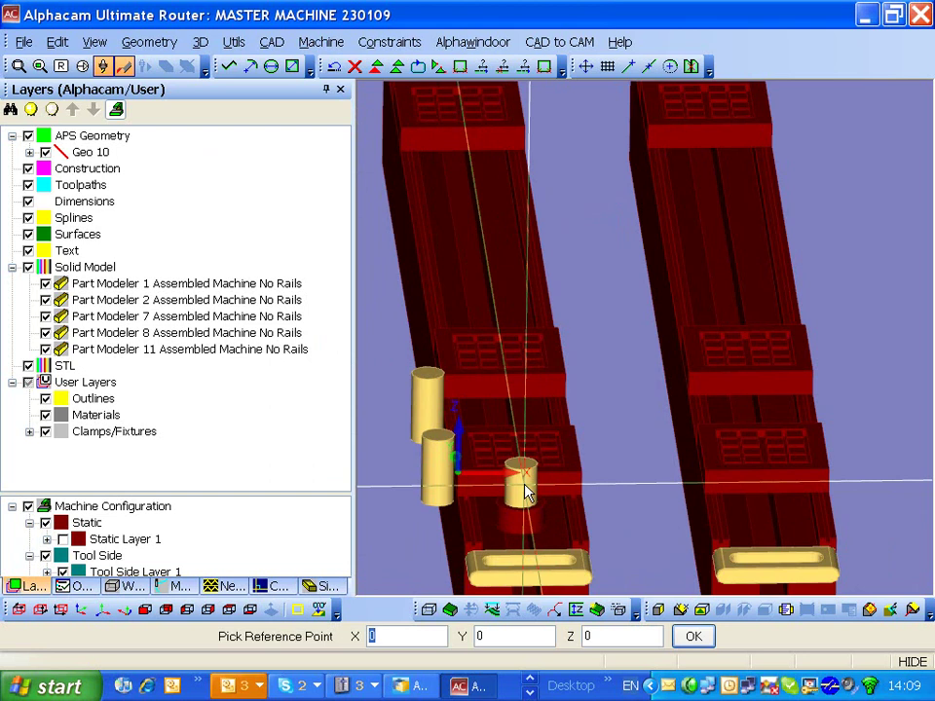
key("Tab")
key("Tab")
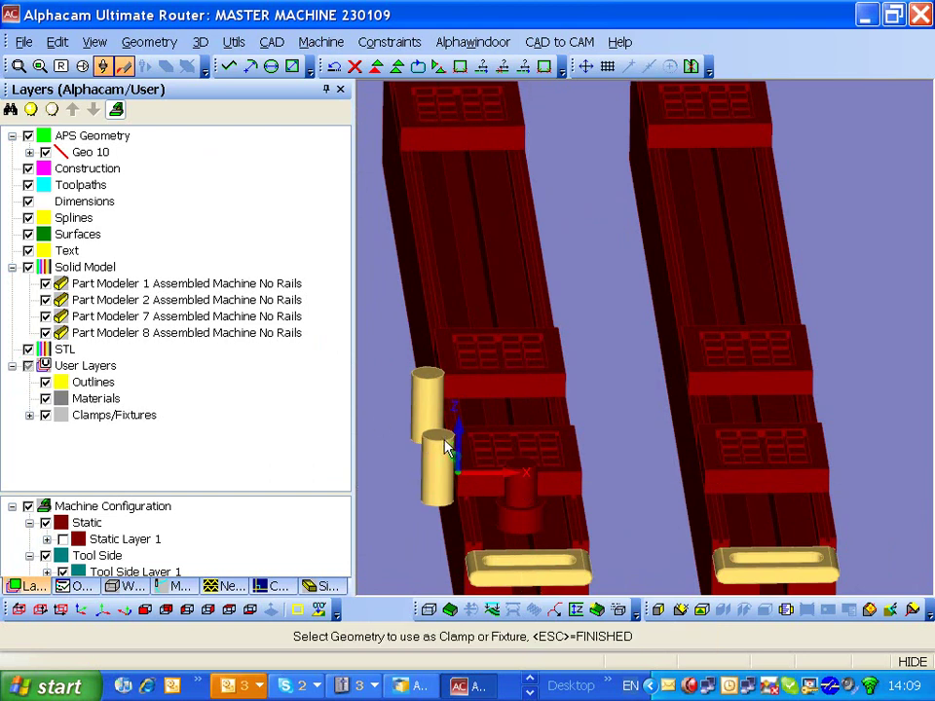
Define the next yellow stop as a STOP clamp under R1, referenced at an end-point
left_click(452, 447)
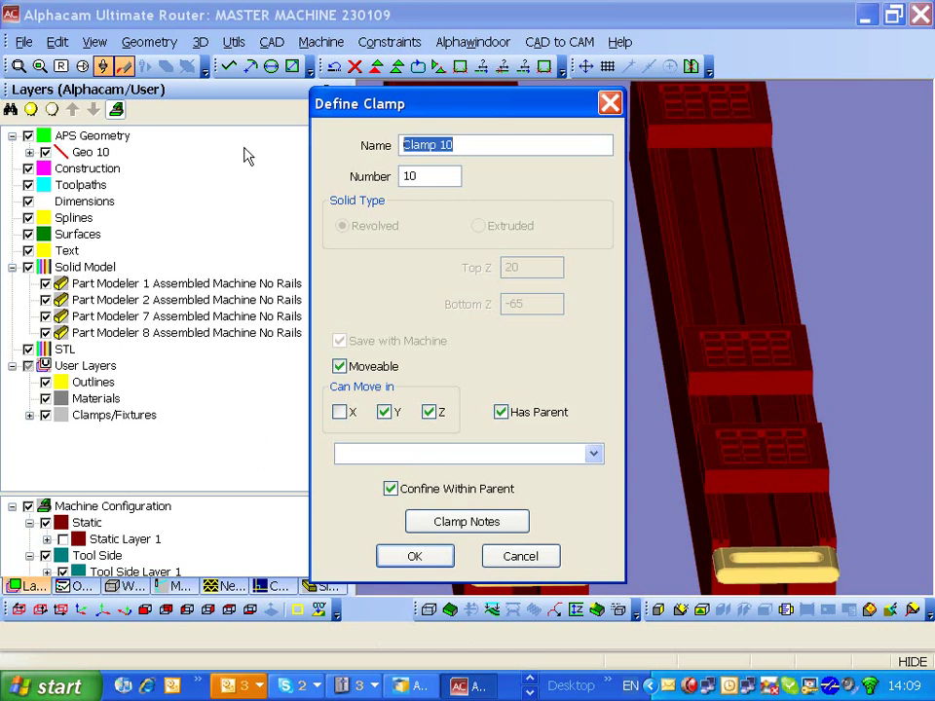
type("STOP")
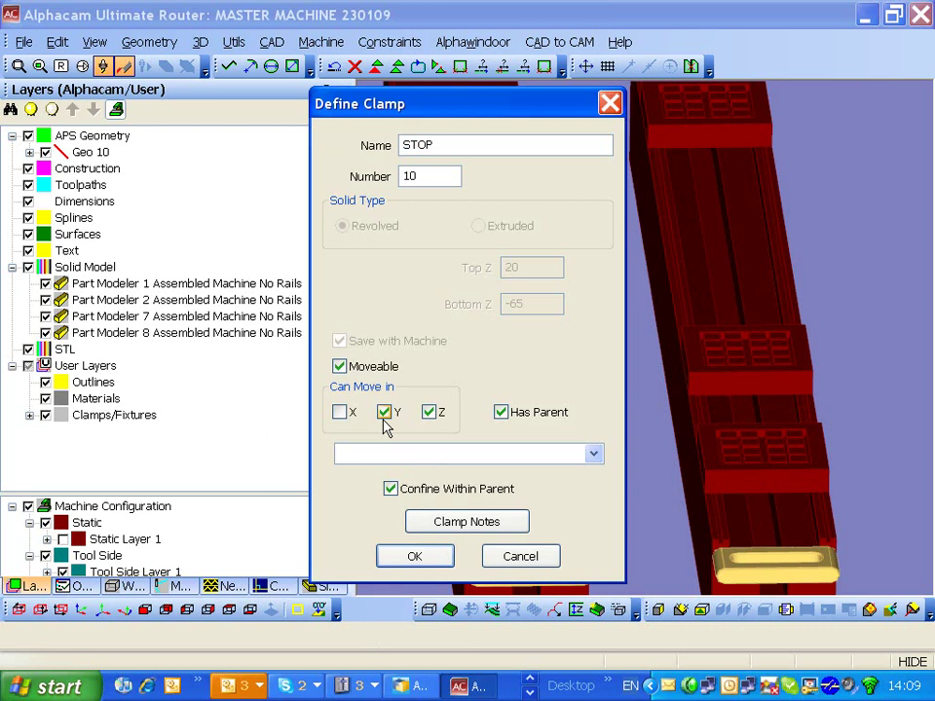
left_click(593, 454)
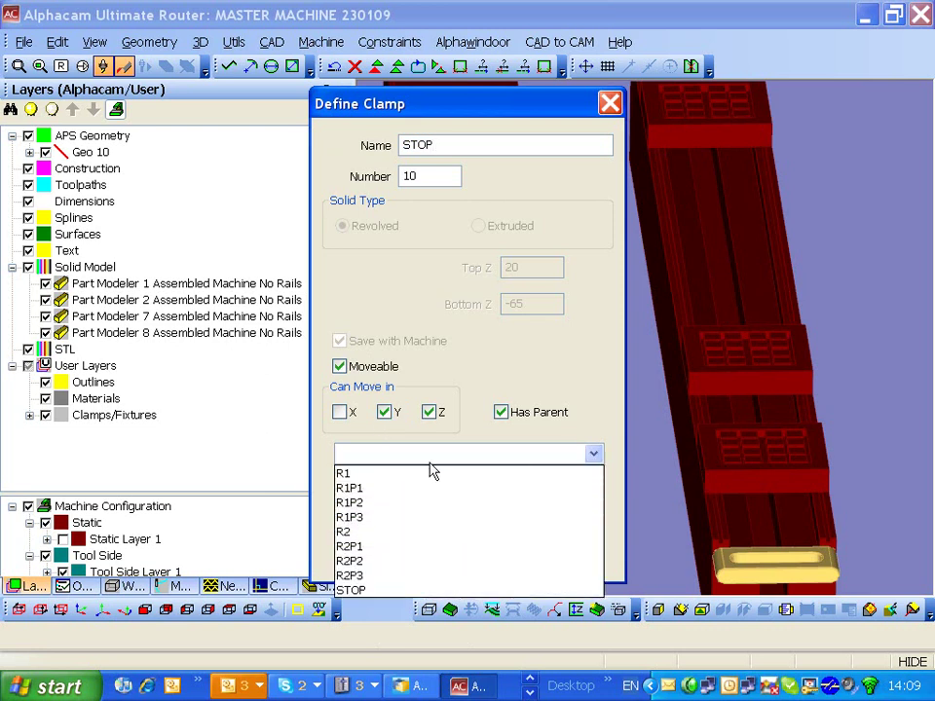
left_click(361, 475)
left_click(415, 557)
type("6")
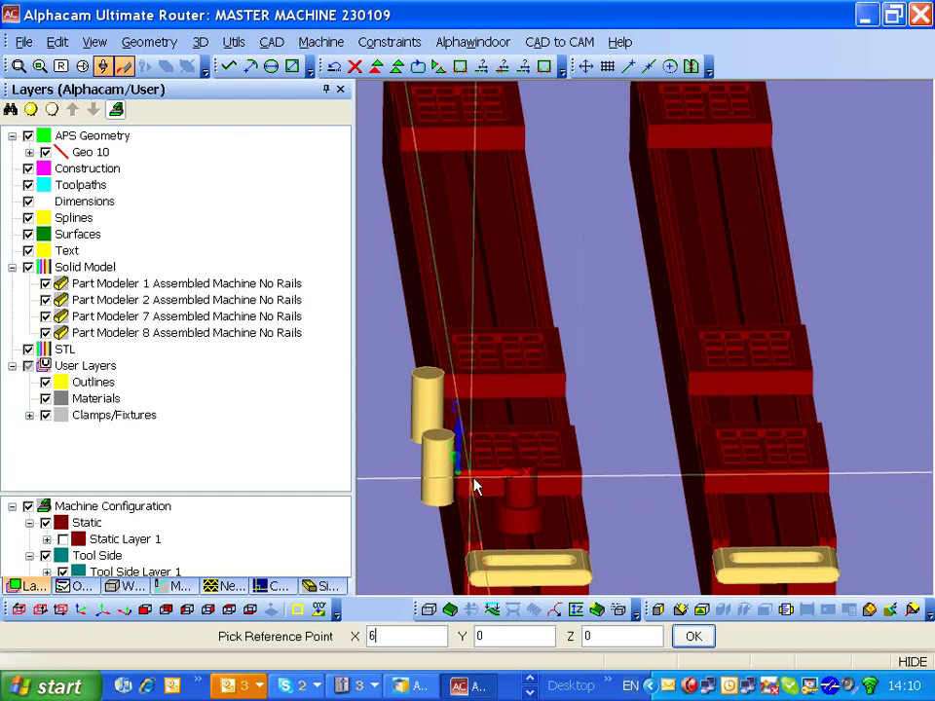
key("e")
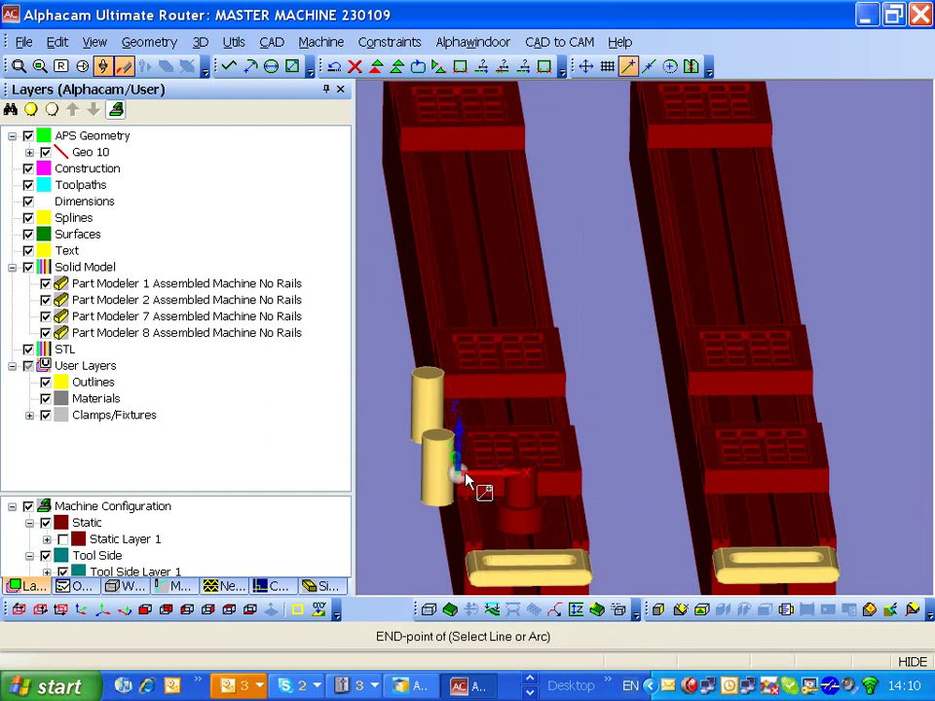
left_click(465, 479)
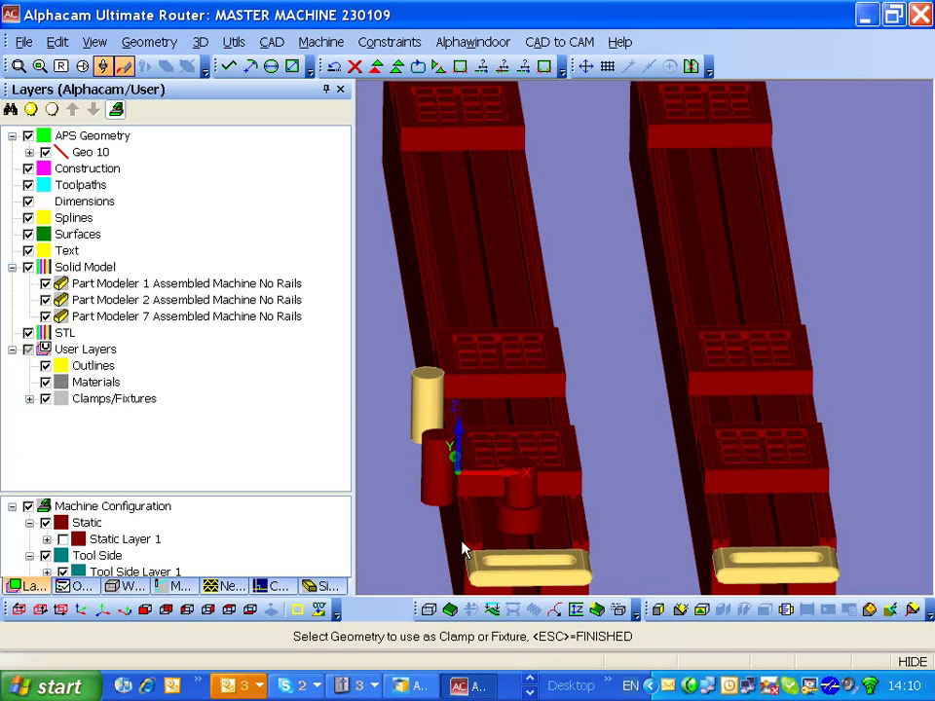
Define the upper yellow stop as a STOP clamp under R1, referenced at its arc centre
left_click(435, 389)
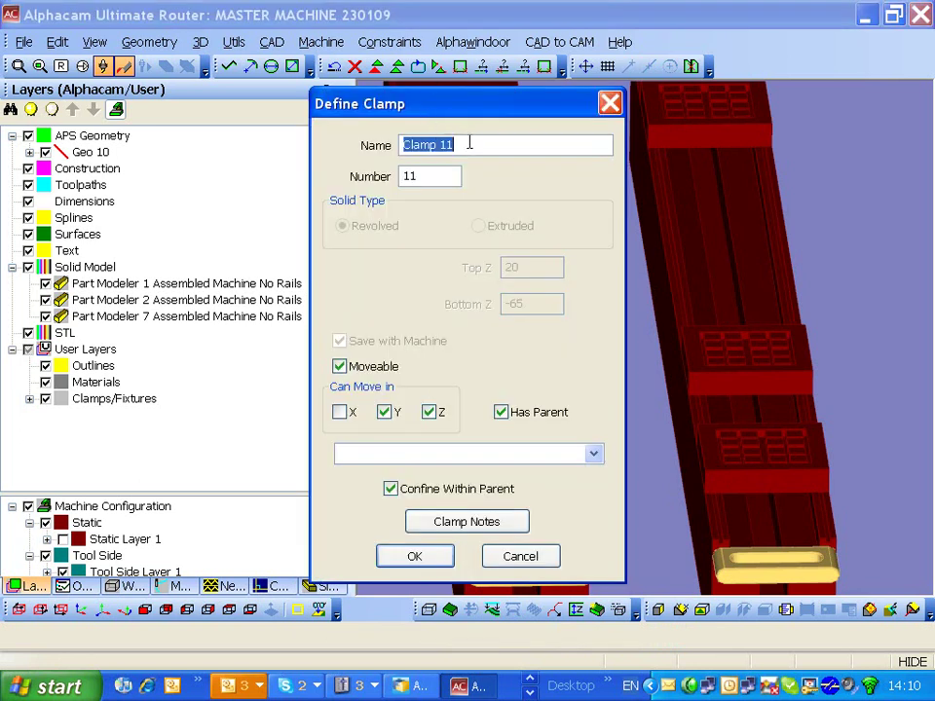
type("STOP")
left_click(593, 454)
left_click(354, 472)
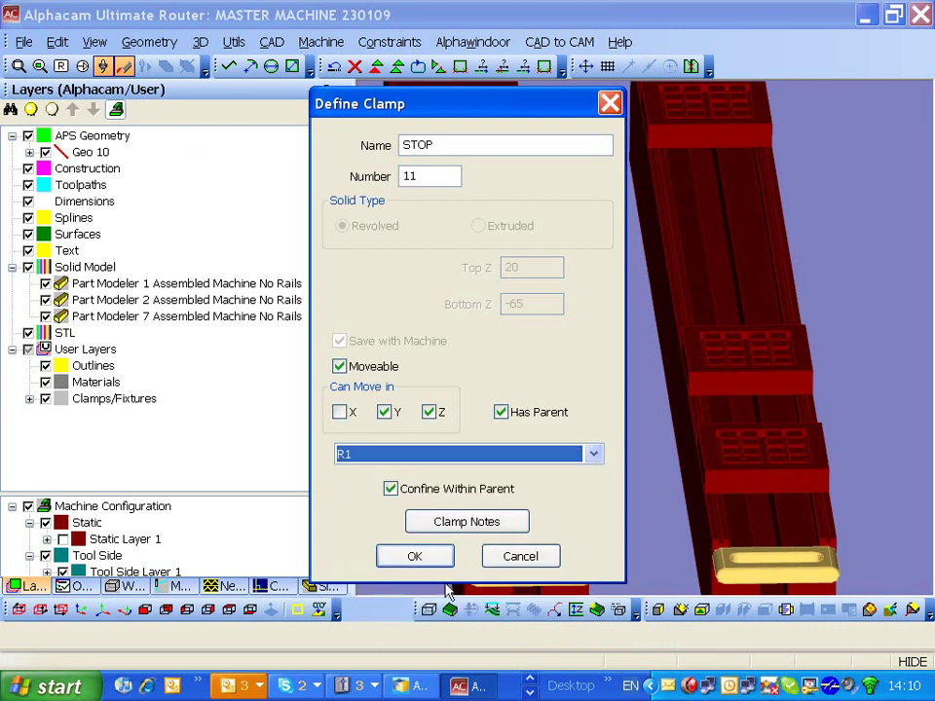
left_click(415, 556)
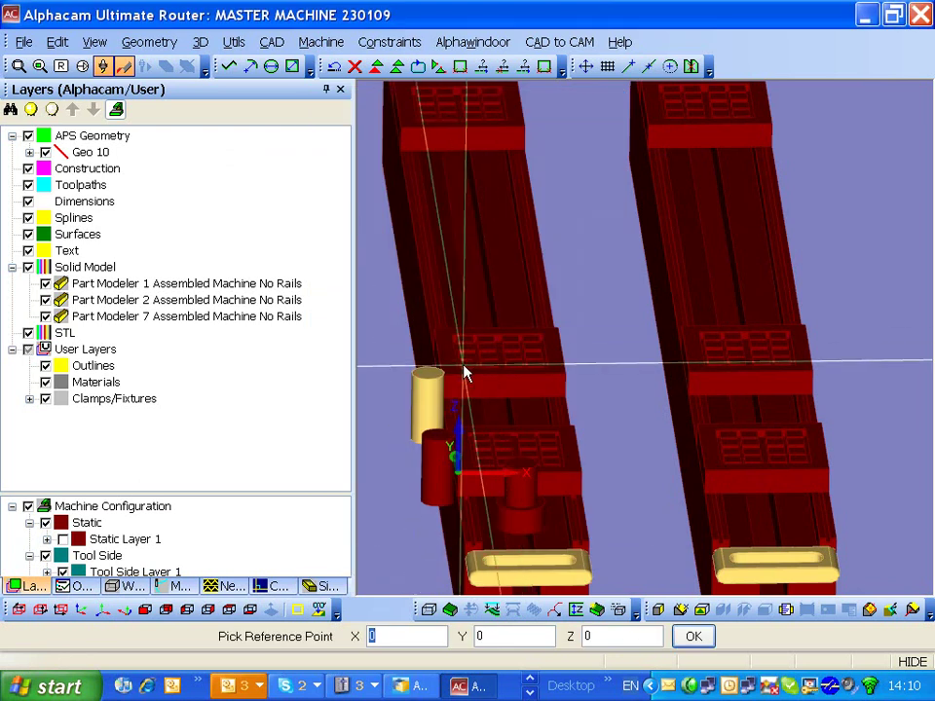
key("c")
left_click(427, 376)
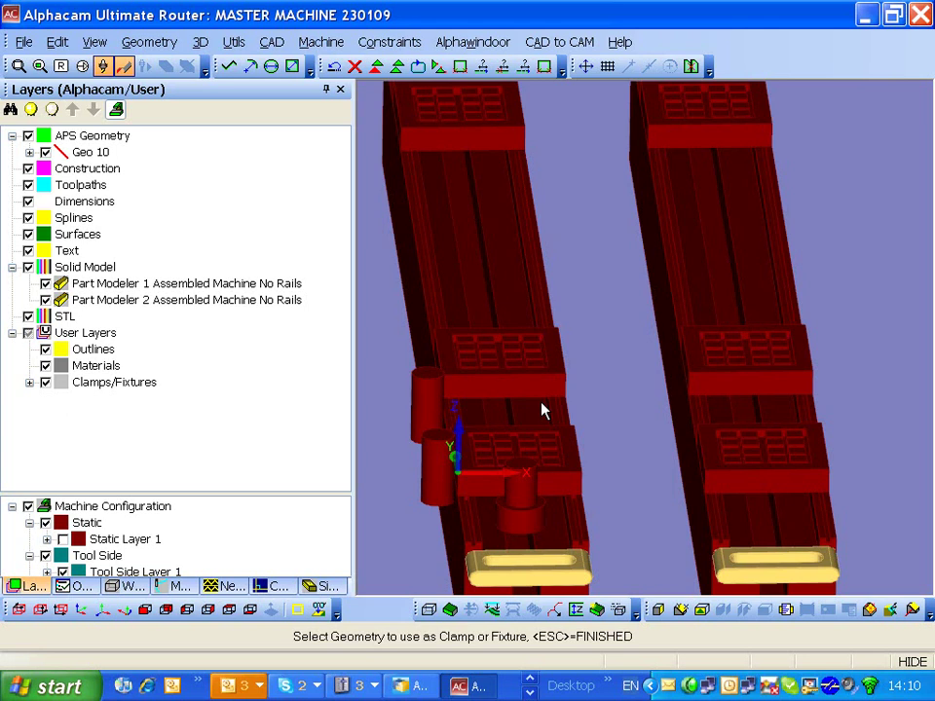
Define the left rail's yellow handle as clamp HANDLE, moving only in X, parented to R1
left_click(575, 580)
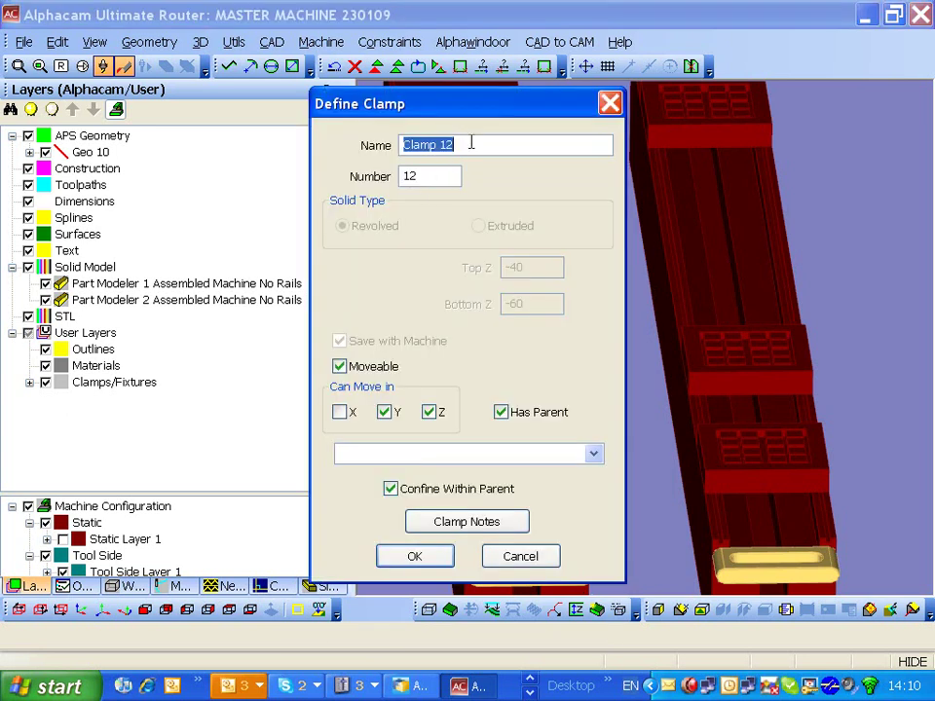
type("HANDLE")
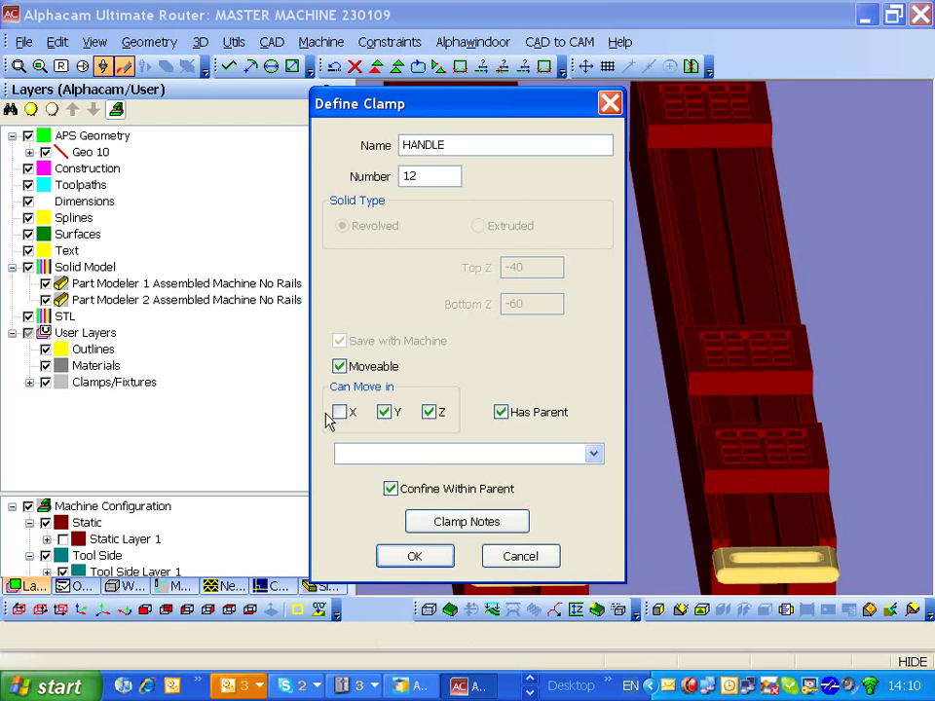
left_click(339, 413)
left_click(384, 412)
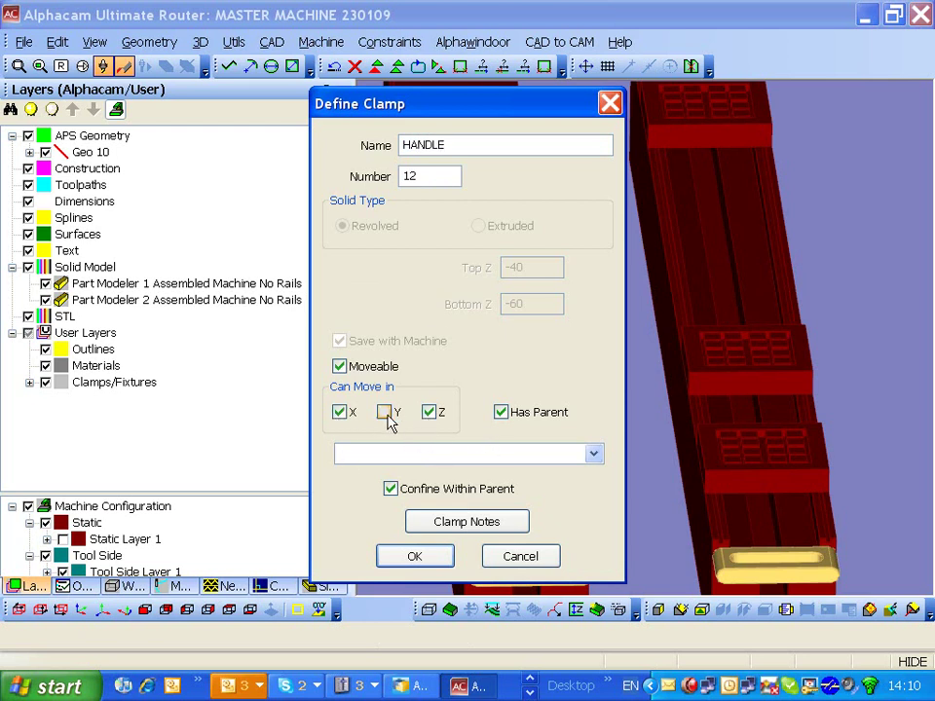
left_click(429, 413)
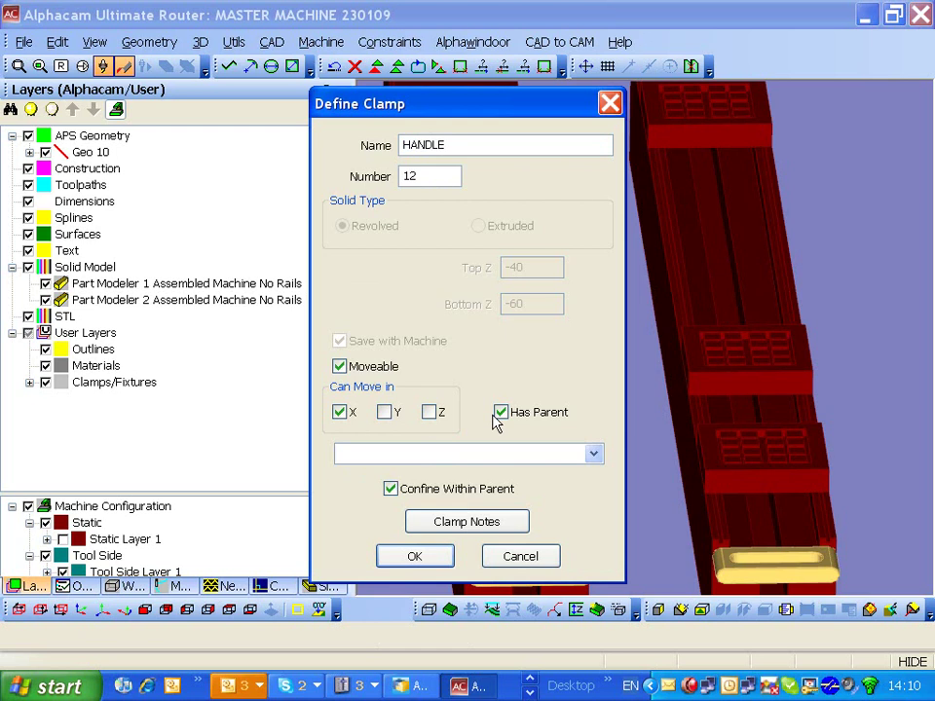
left_click(594, 454)
left_click(340, 476)
left_click(413, 558)
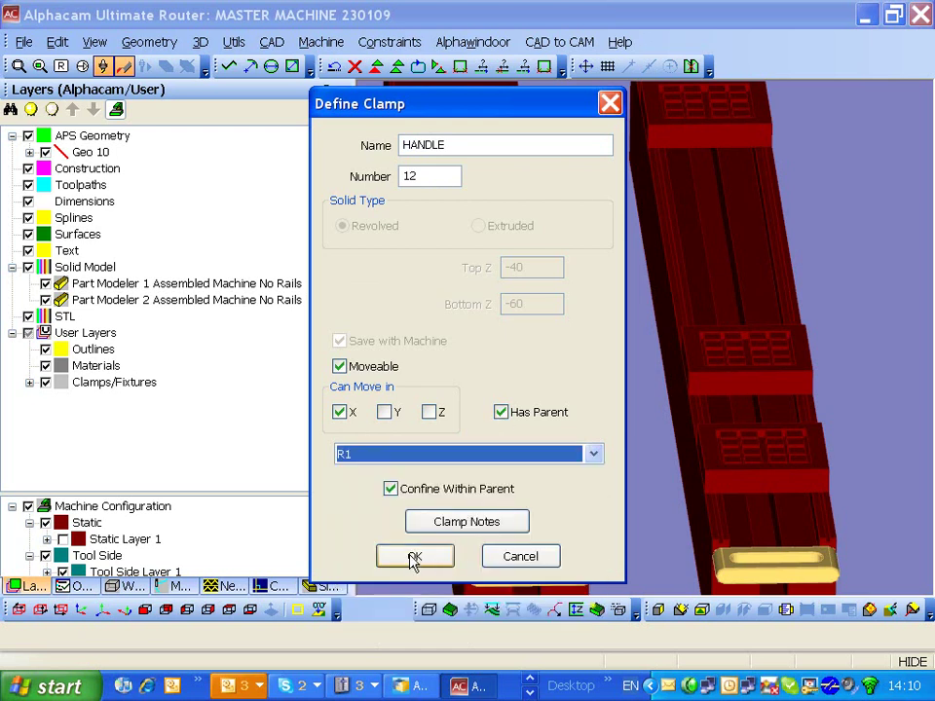
key("Tab")
key("Tab")
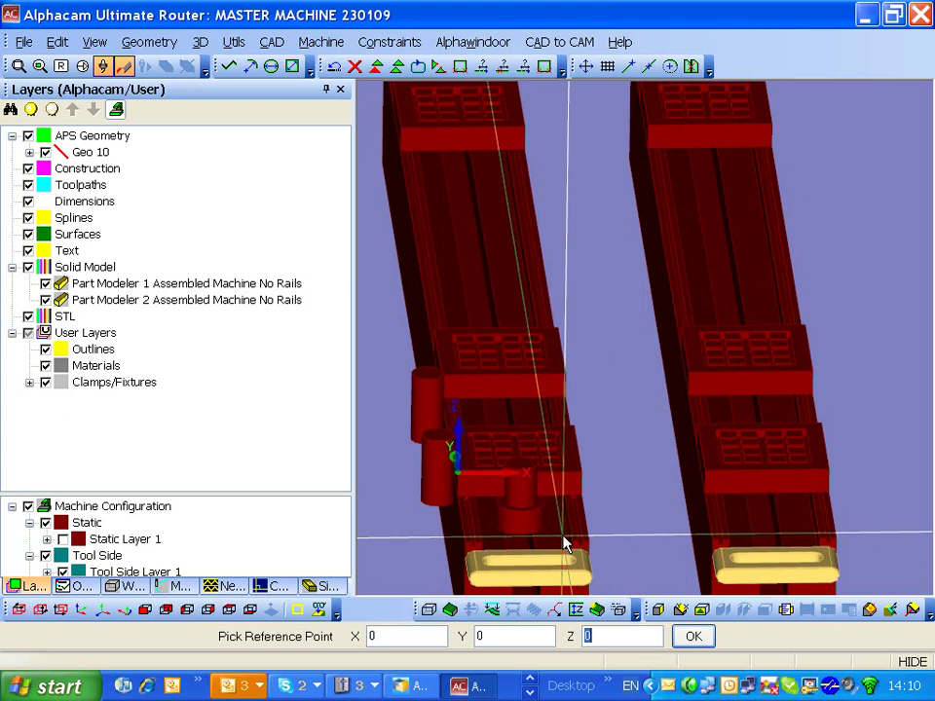
key("Return")
Define the right rail's yellow handle as clamp HANDLE under parent R2, referenced at a line end
left_click(766, 579)
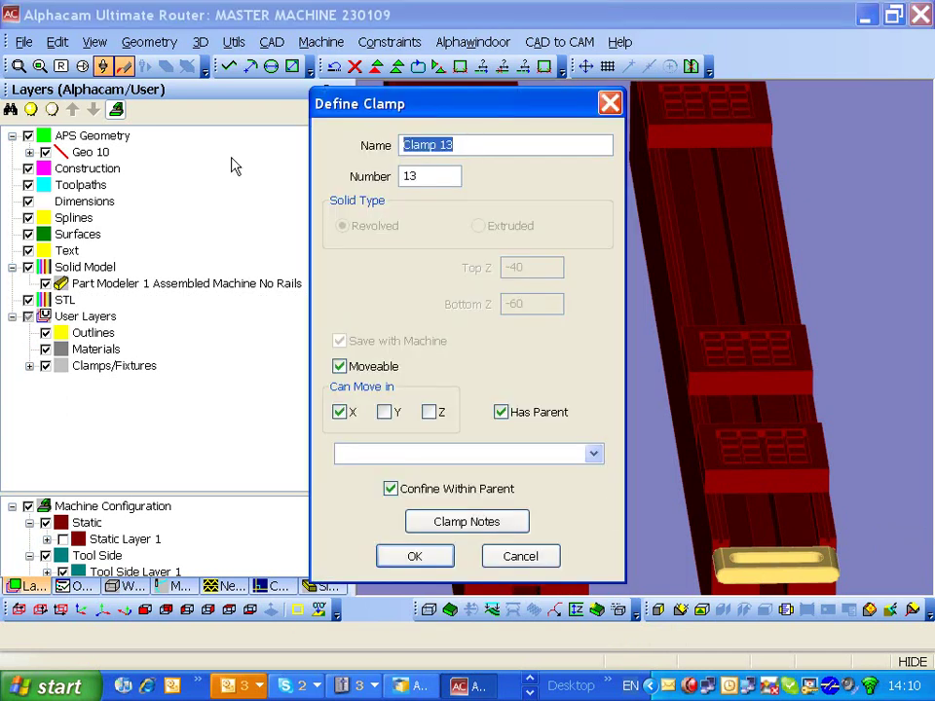
type("HANDLE")
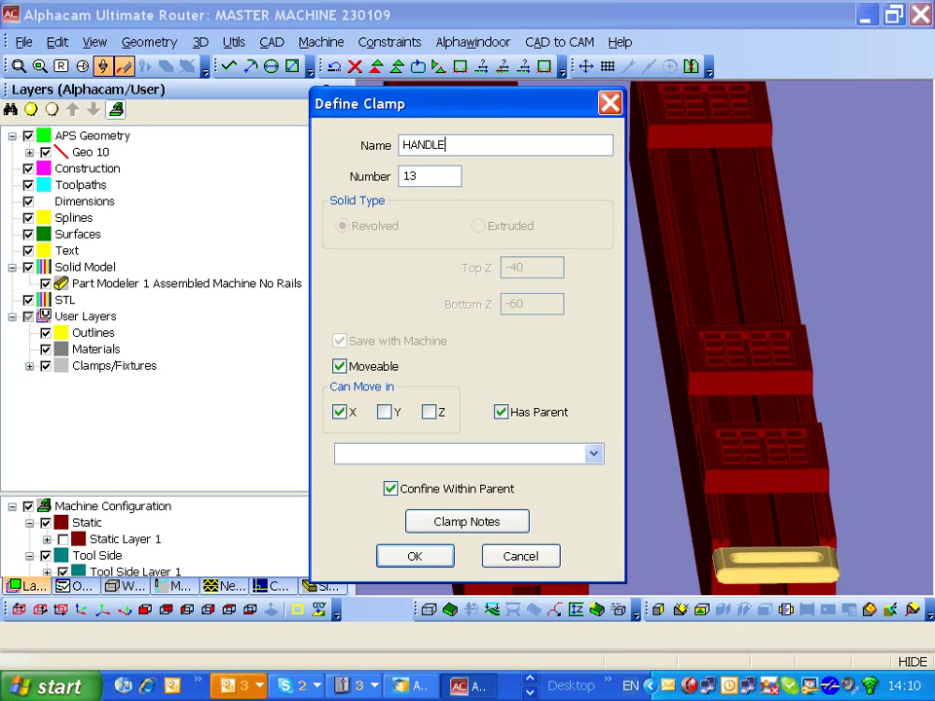
left_click(591, 455)
left_click(362, 548)
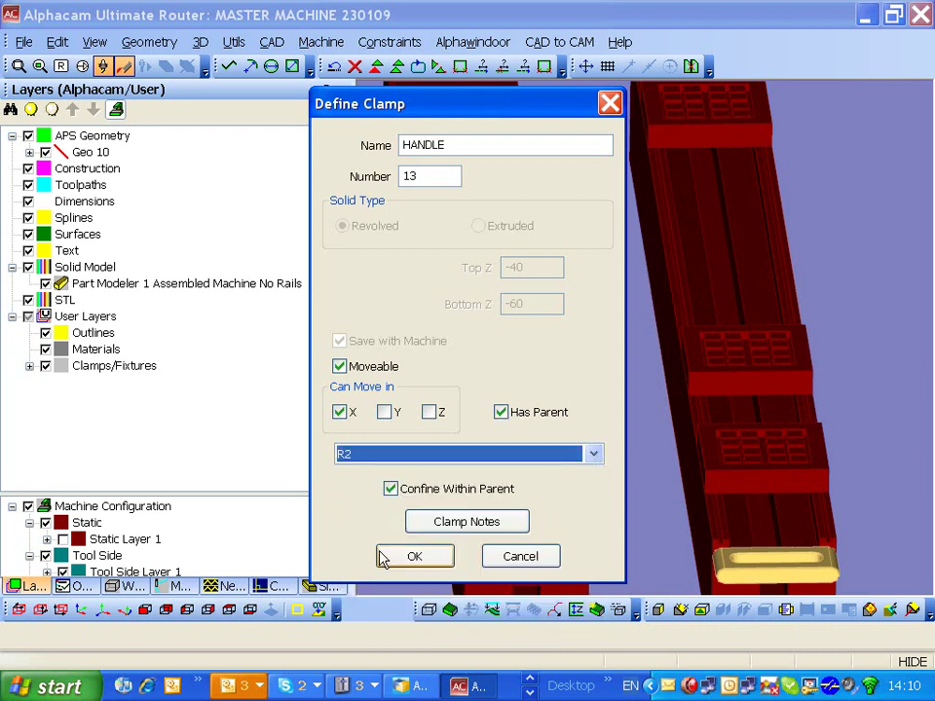
left_click(421, 558)
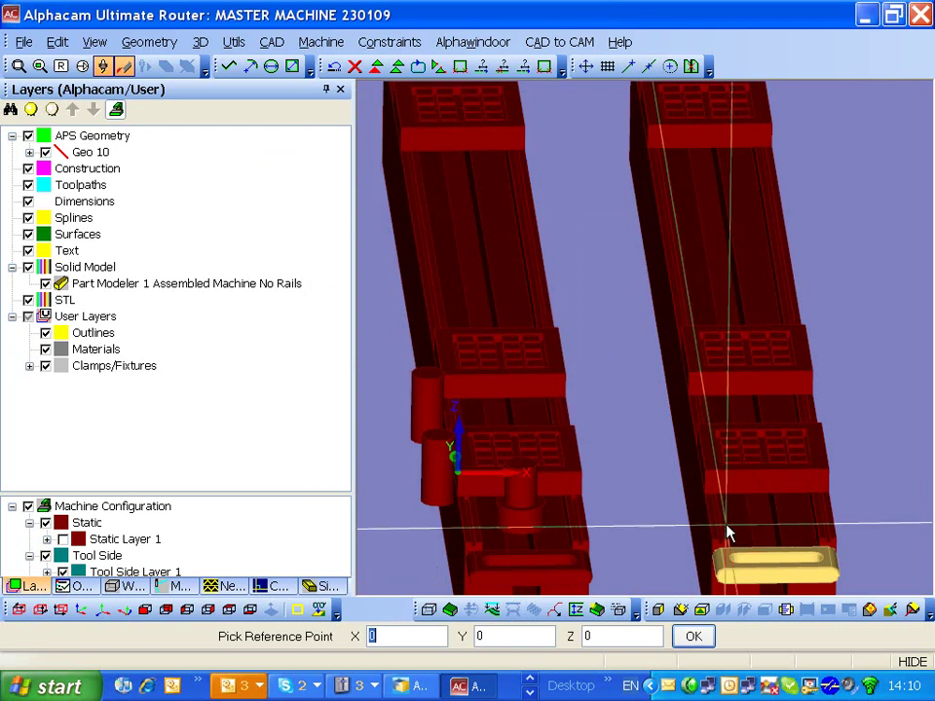
key("e")
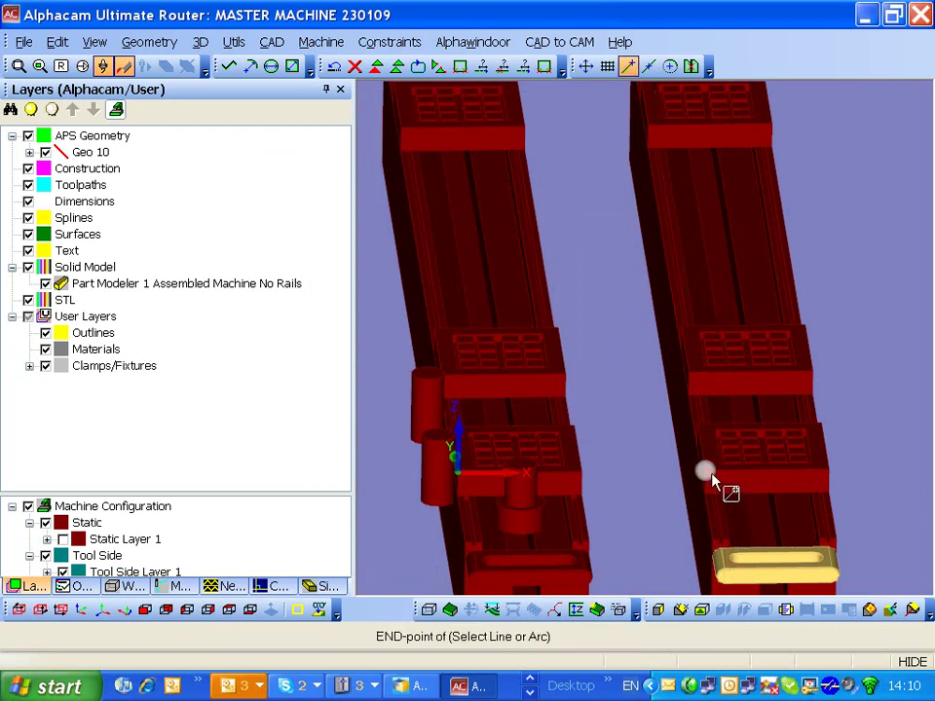
left_click(712, 480)
scroll(620, 505, "down", 1)
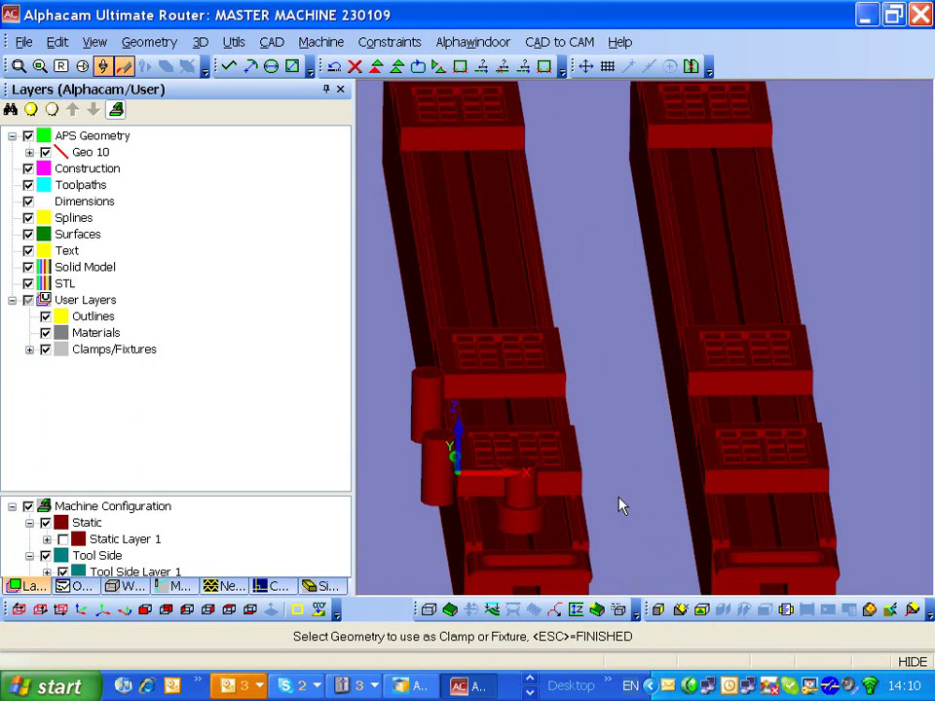
End clamp definition and show the Operations list
scroll(621, 506, "down", 2)
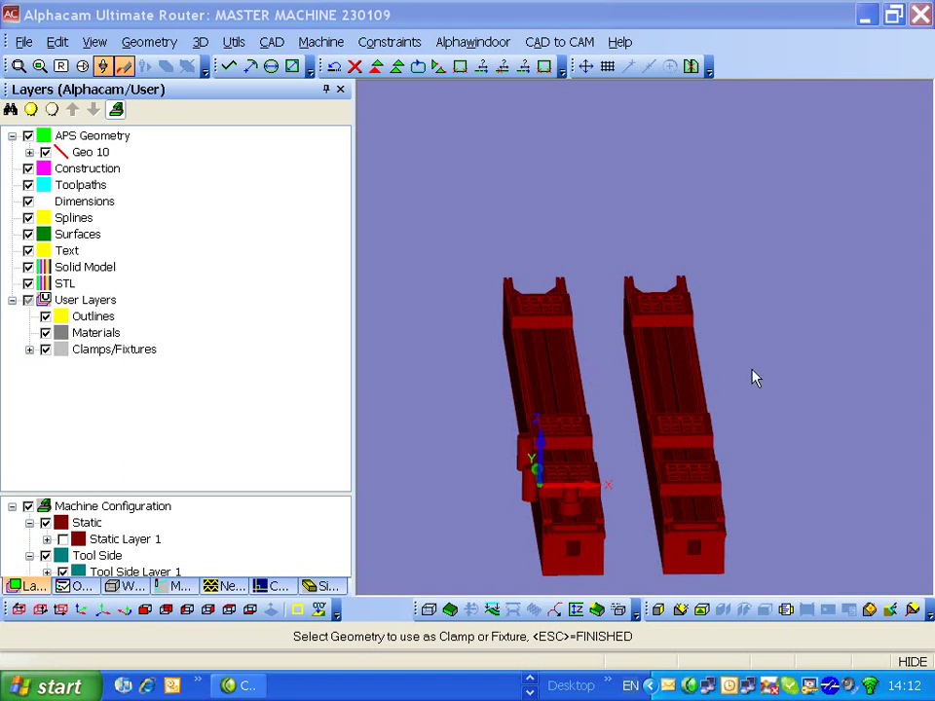
key("Escape")
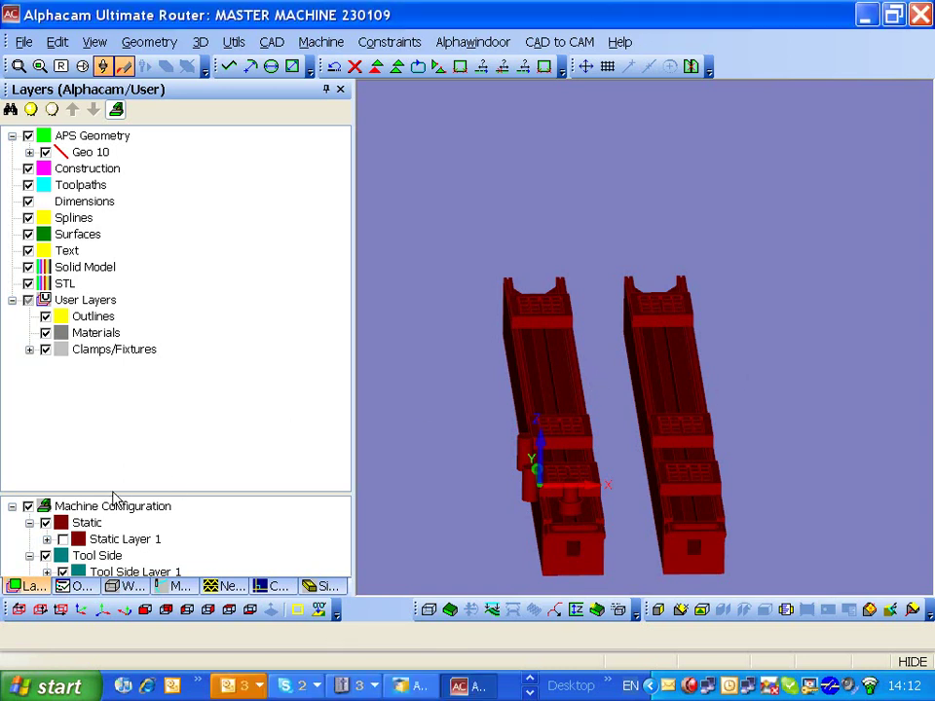
left_click(78, 586)
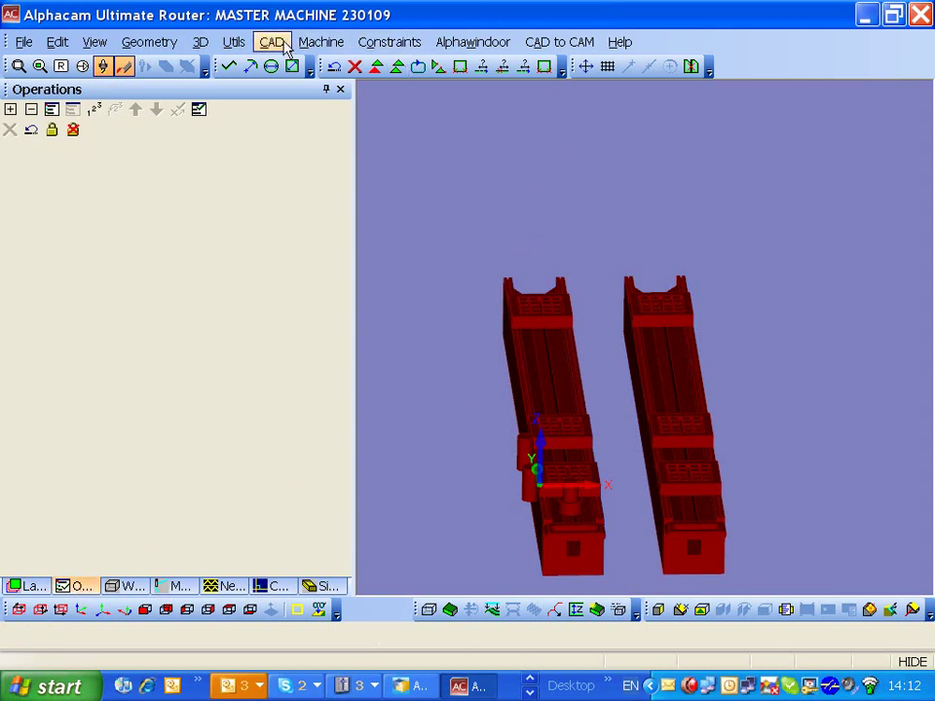
left_click(316, 44)
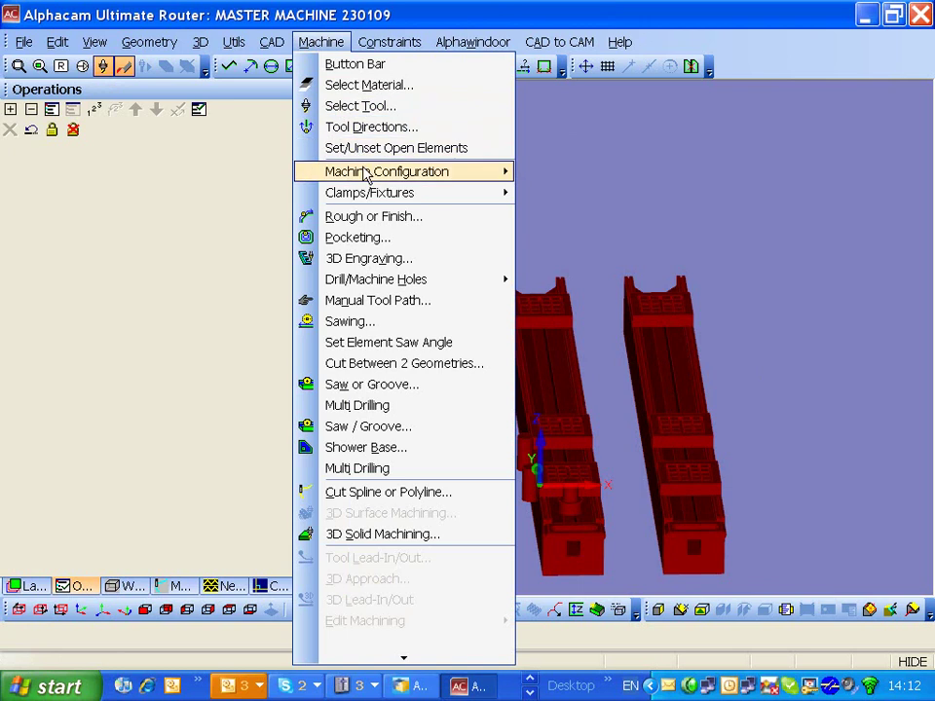
mouse_move(369, 193)
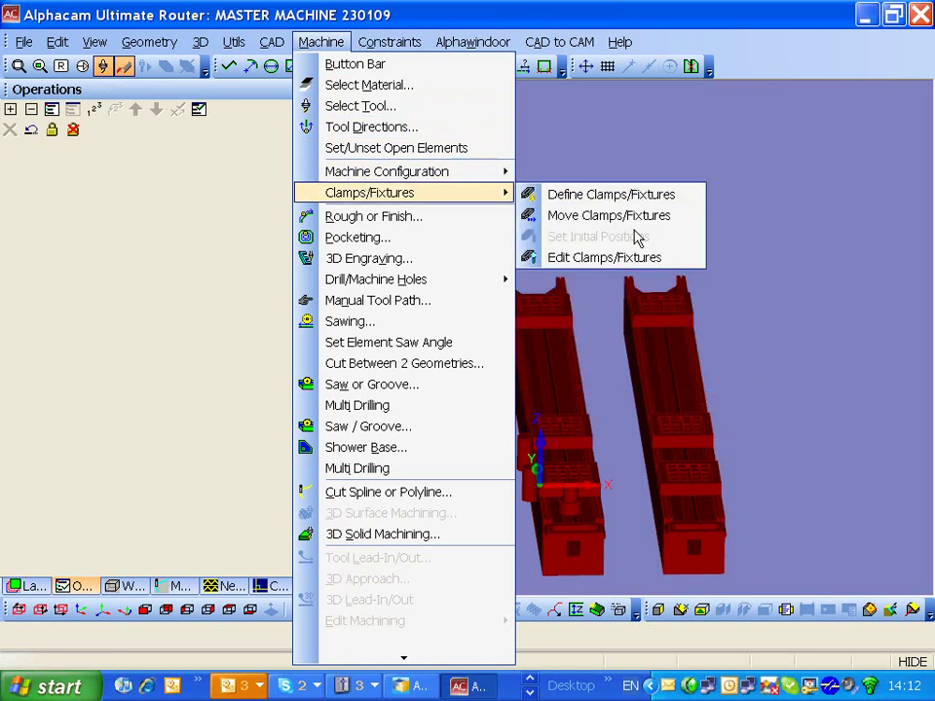
Move the right rail clamp to X 500
left_click(651, 217)
left_click(680, 563)
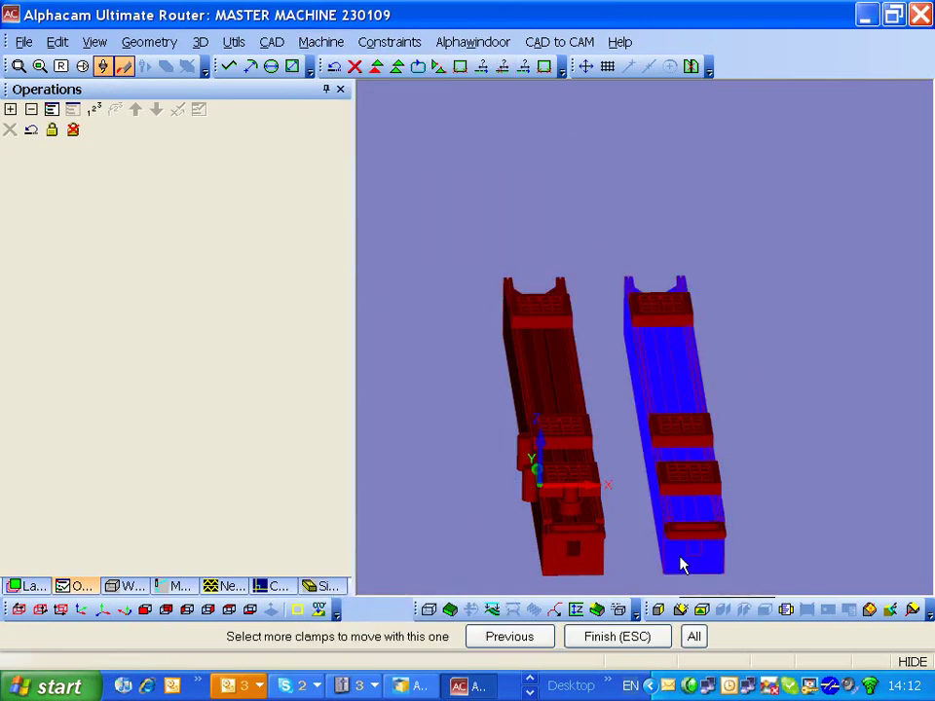
key("Escape")
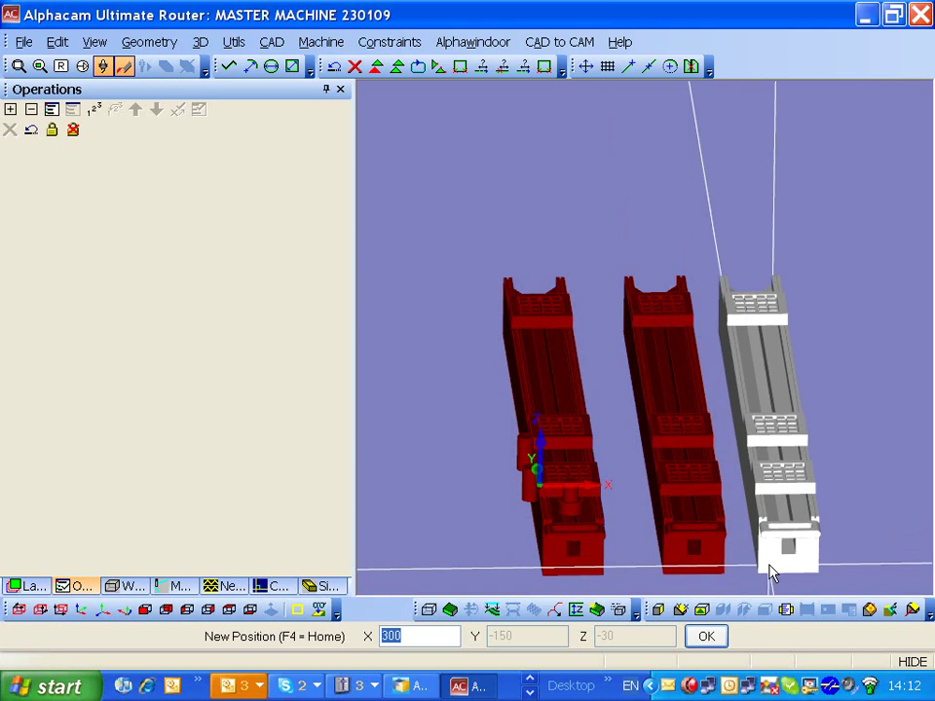
type("500")
key("Tab")
key("Return")
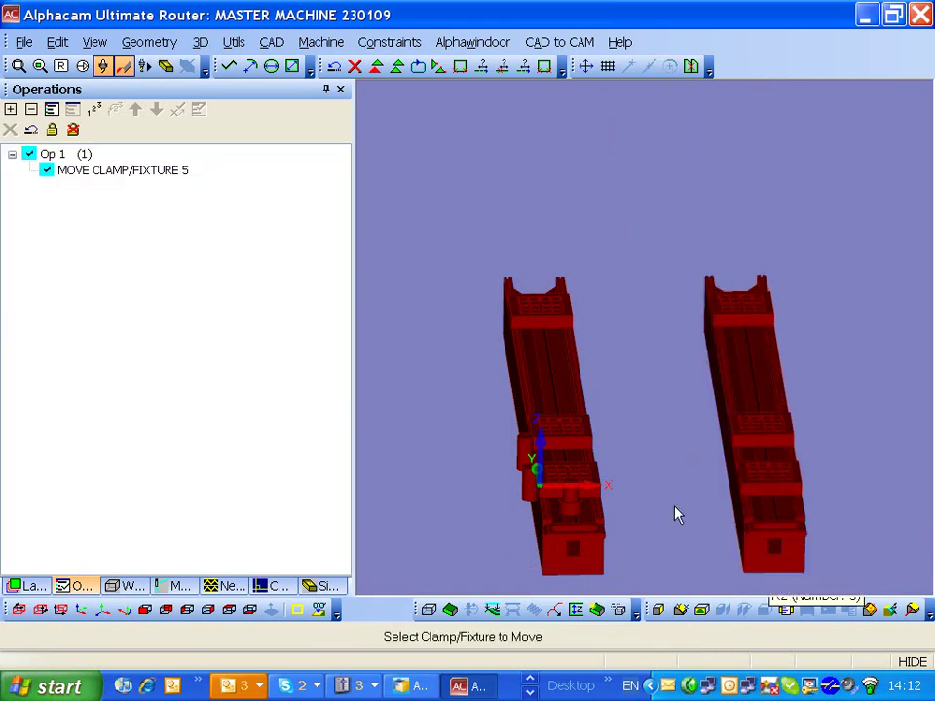
Move the middle pods of both rails together to Y 500
left_click(781, 474)
left_click(774, 436)
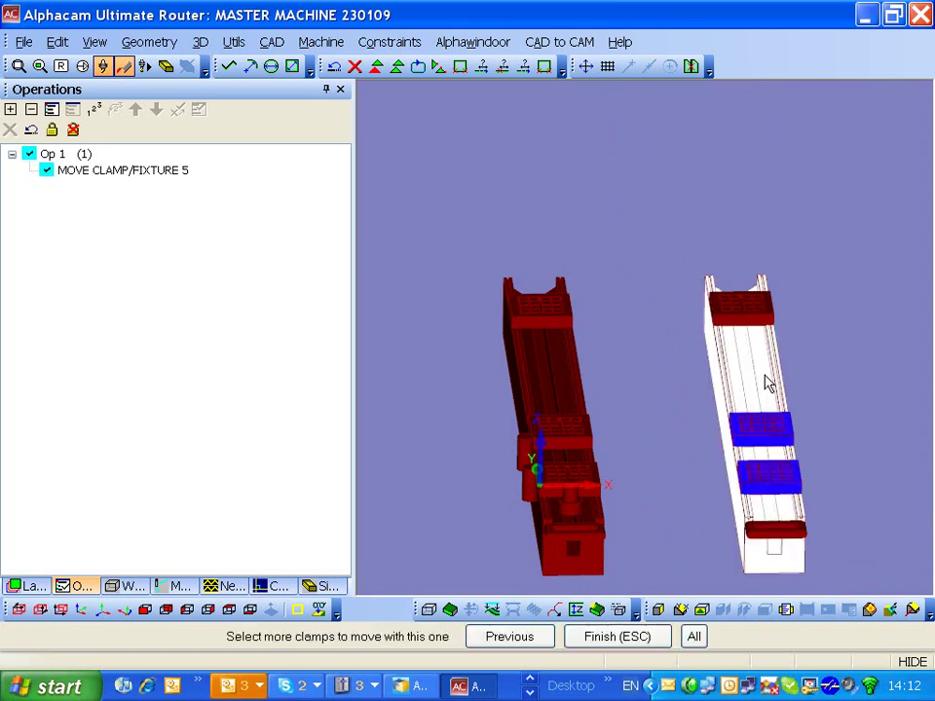
left_click(755, 310)
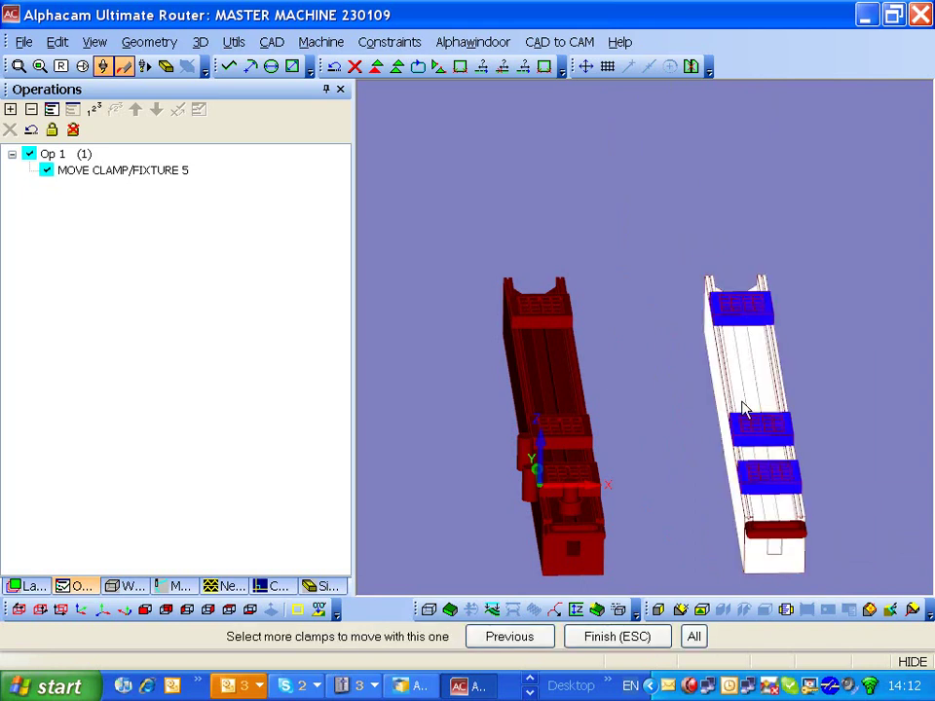
left_click(741, 324)
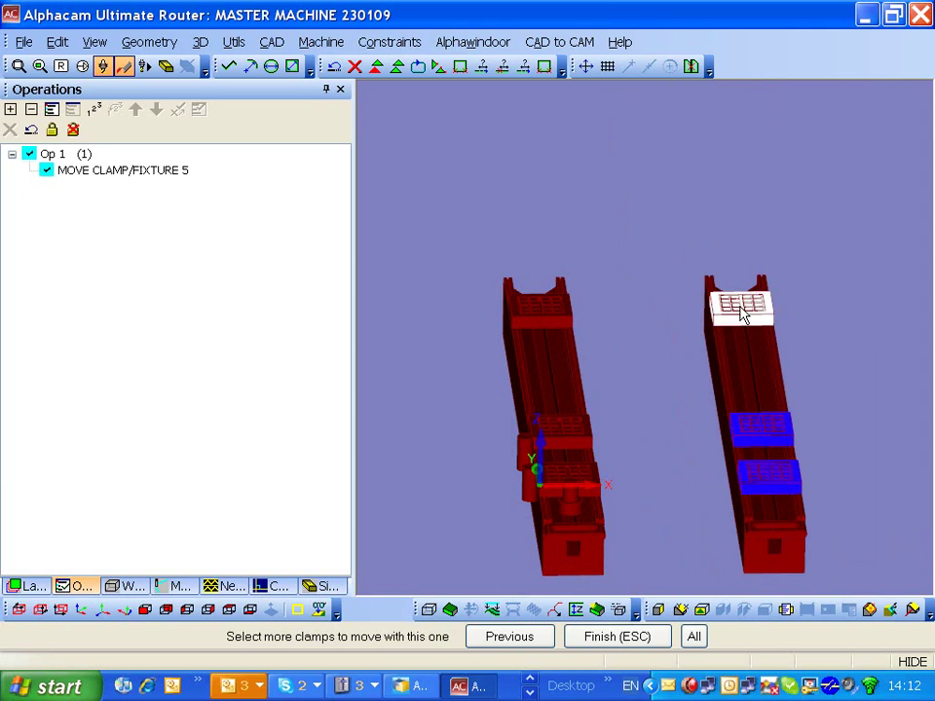
left_click(764, 478)
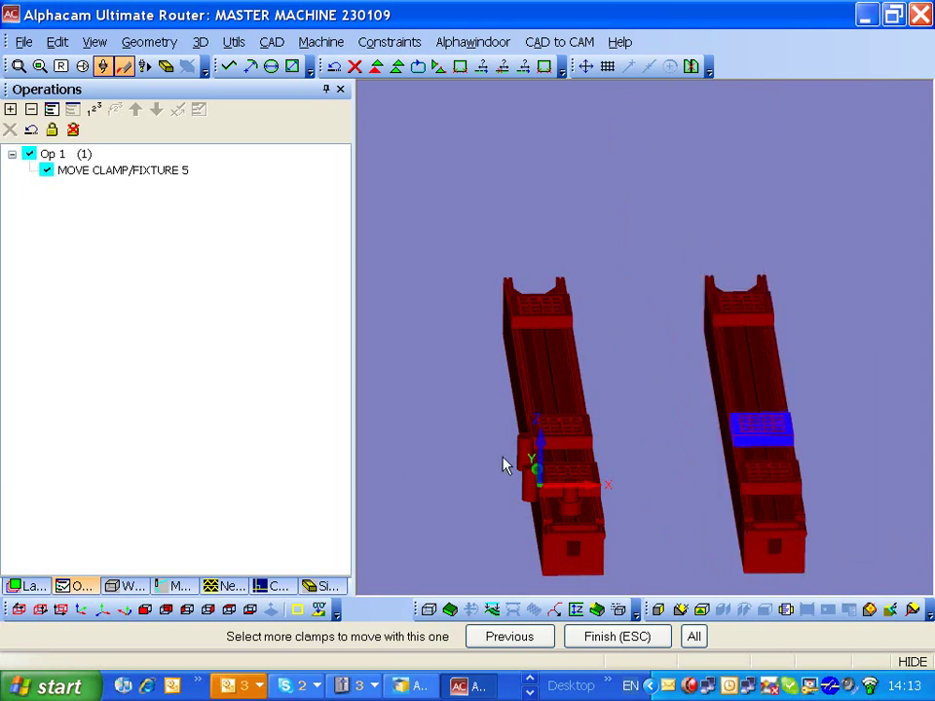
left_click(541, 433)
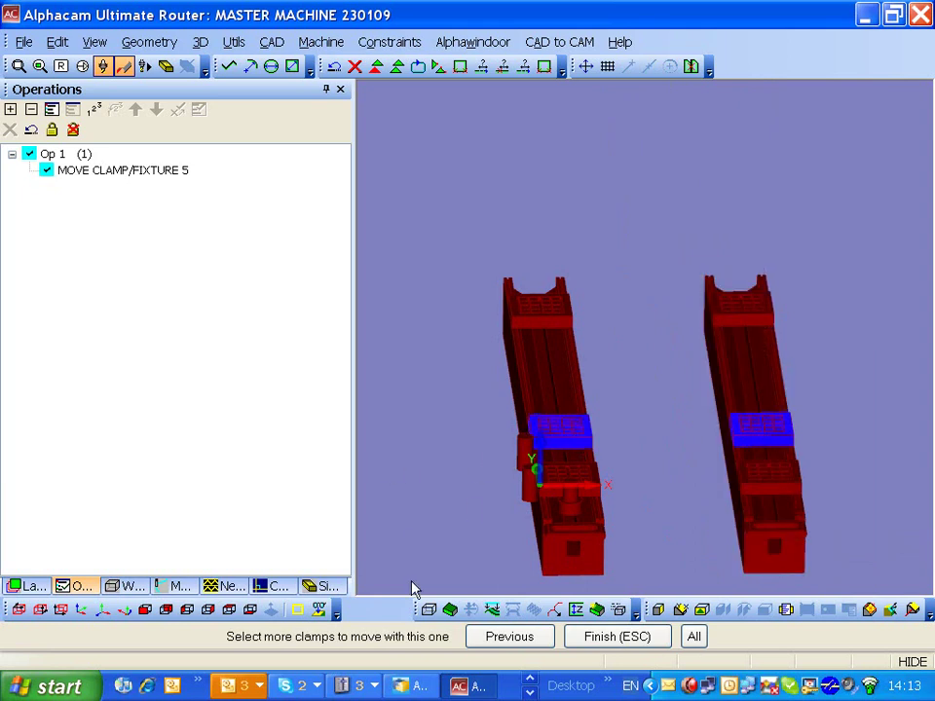
left_click(613, 637)
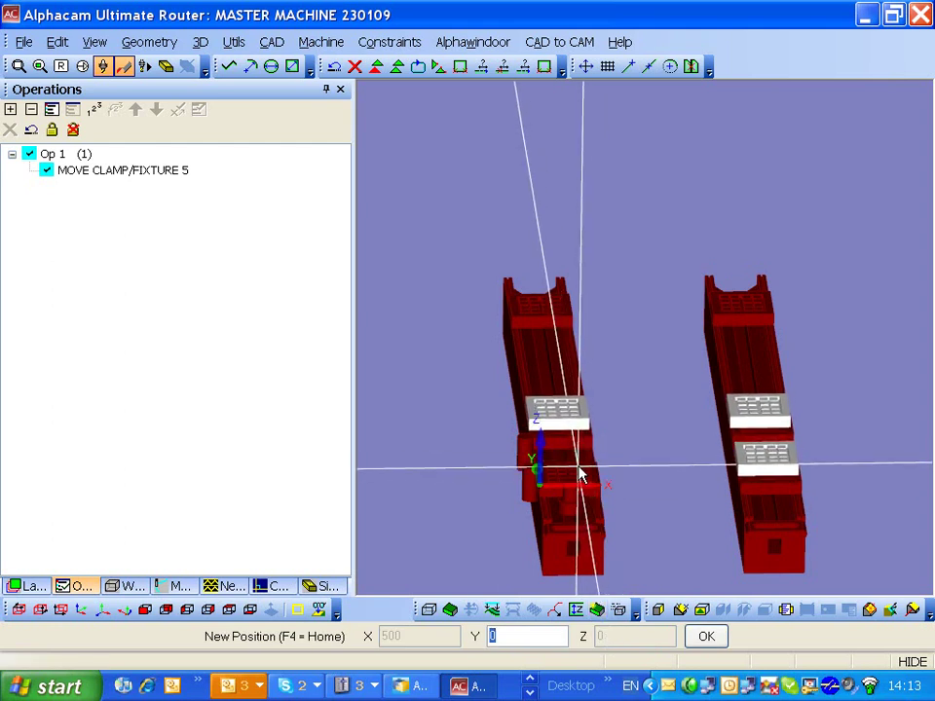
left_click(582, 472)
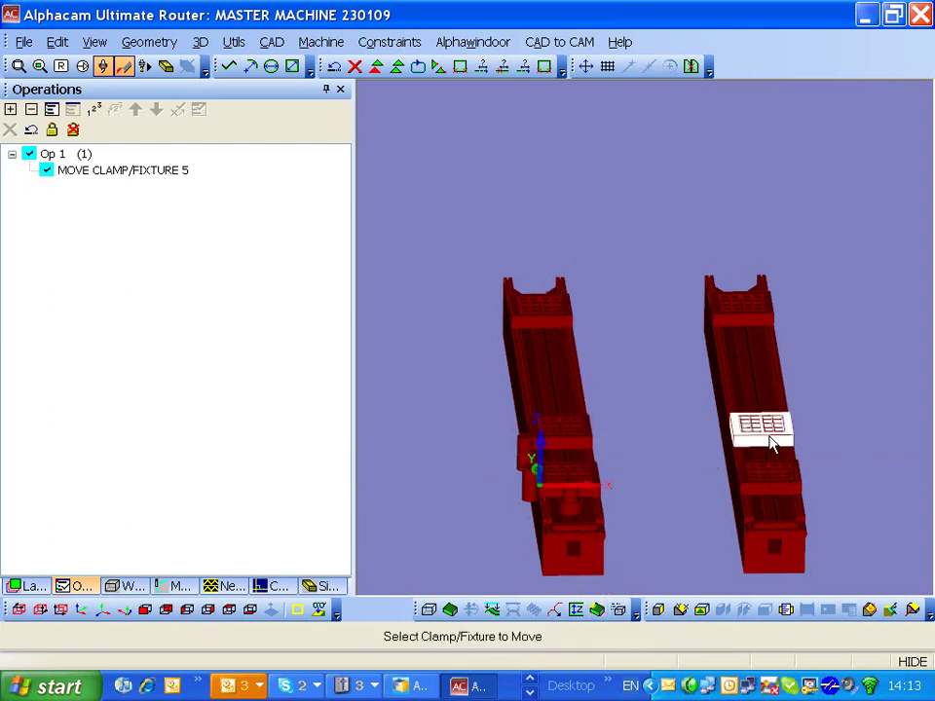
left_click(772, 445)
left_click(571, 438)
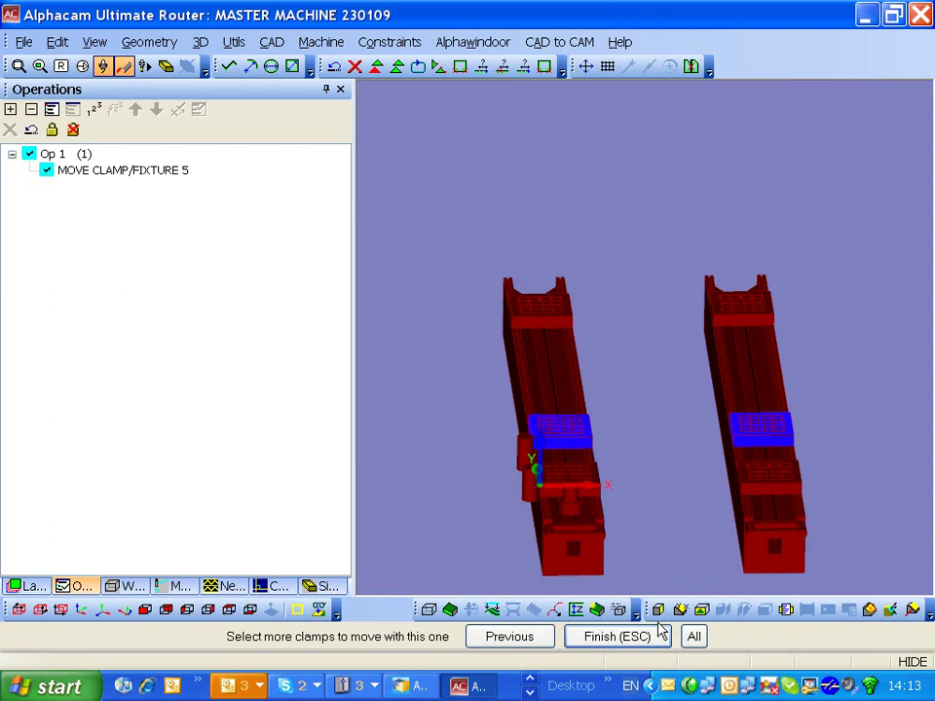
left_click(628, 635)
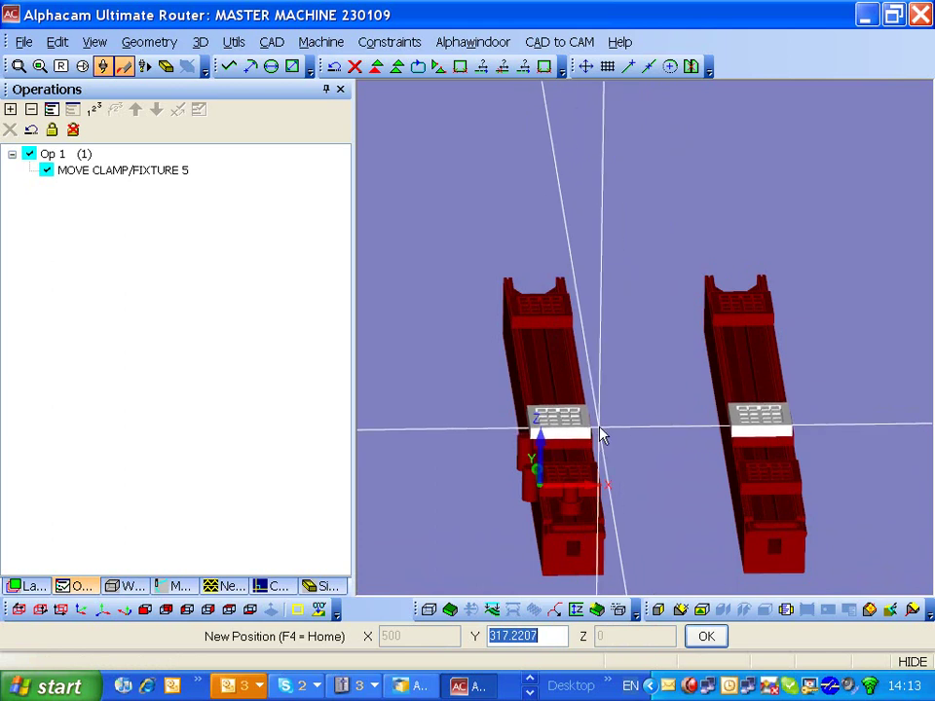
type("500")
key("Return")
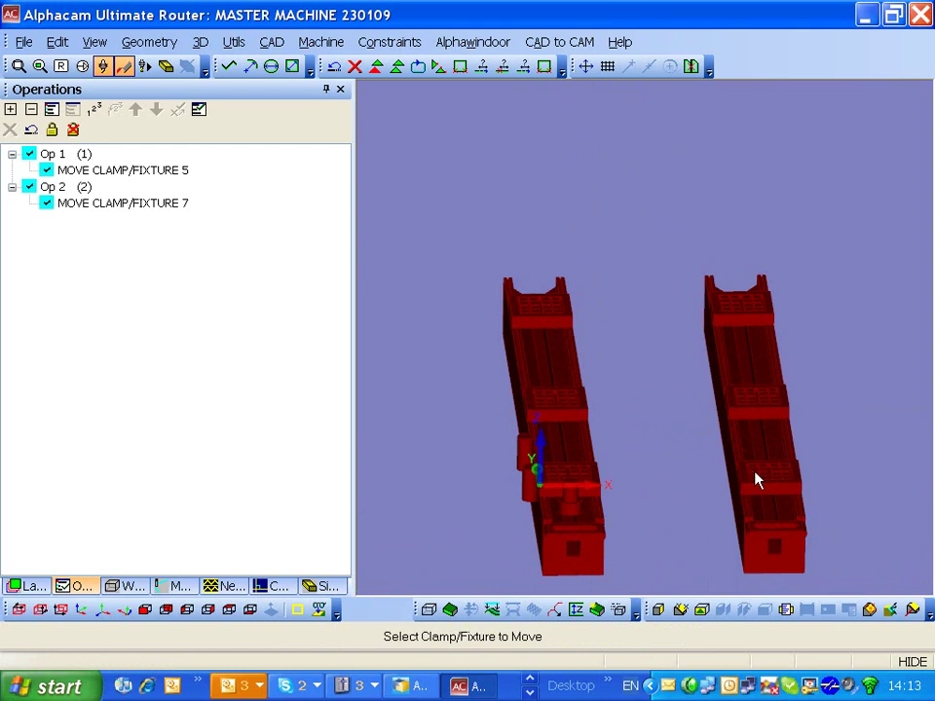
Lower the left rail's STOP clamp to Z -50 and end the move command
left_click(575, 501)
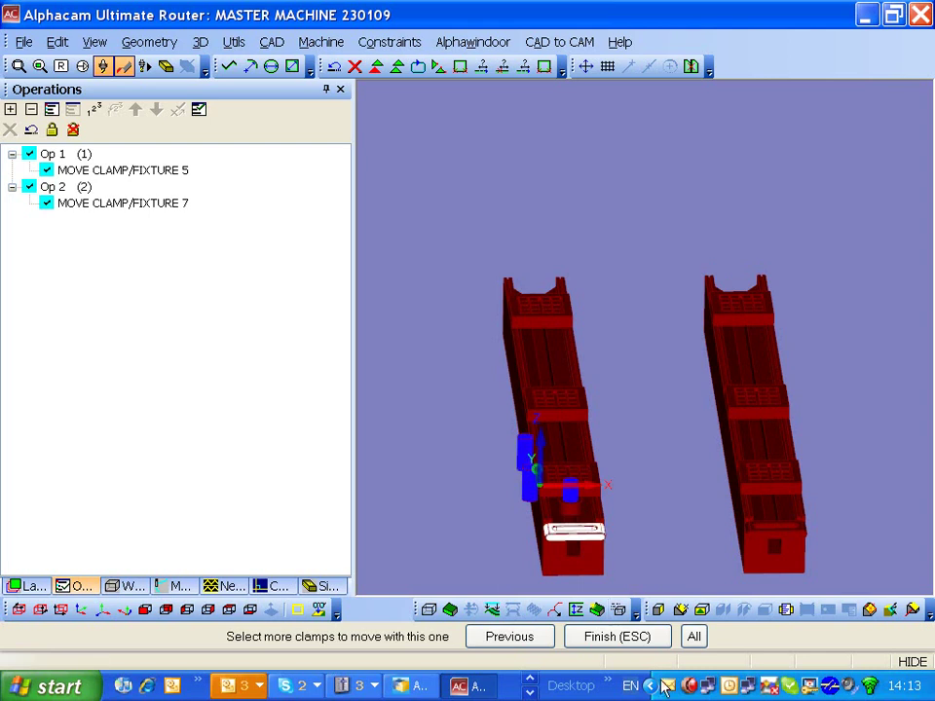
left_click(605, 638)
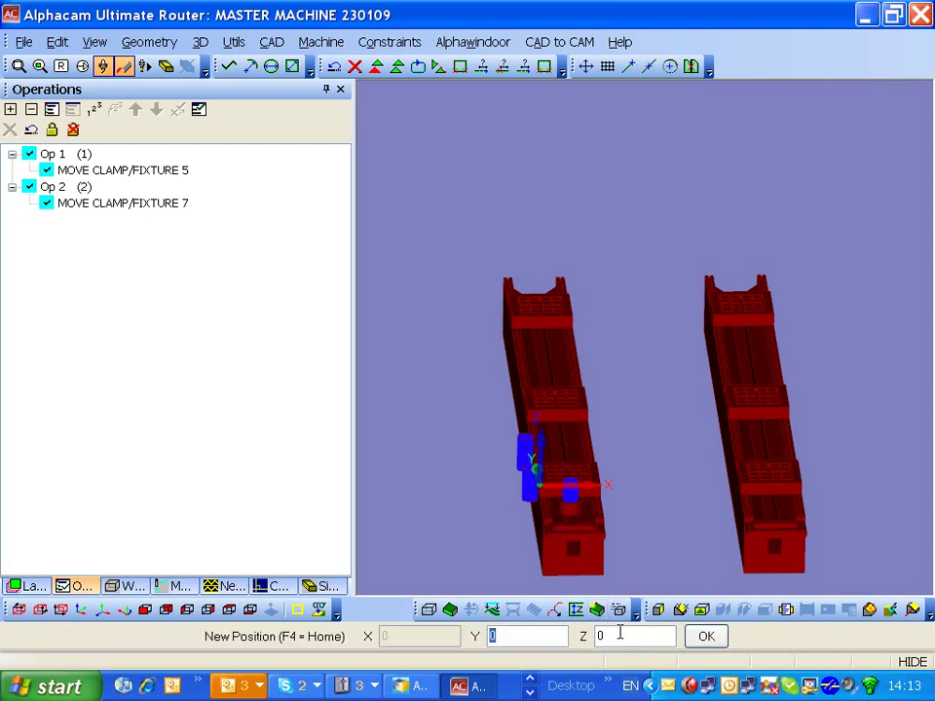
key("Tab")
type("-")
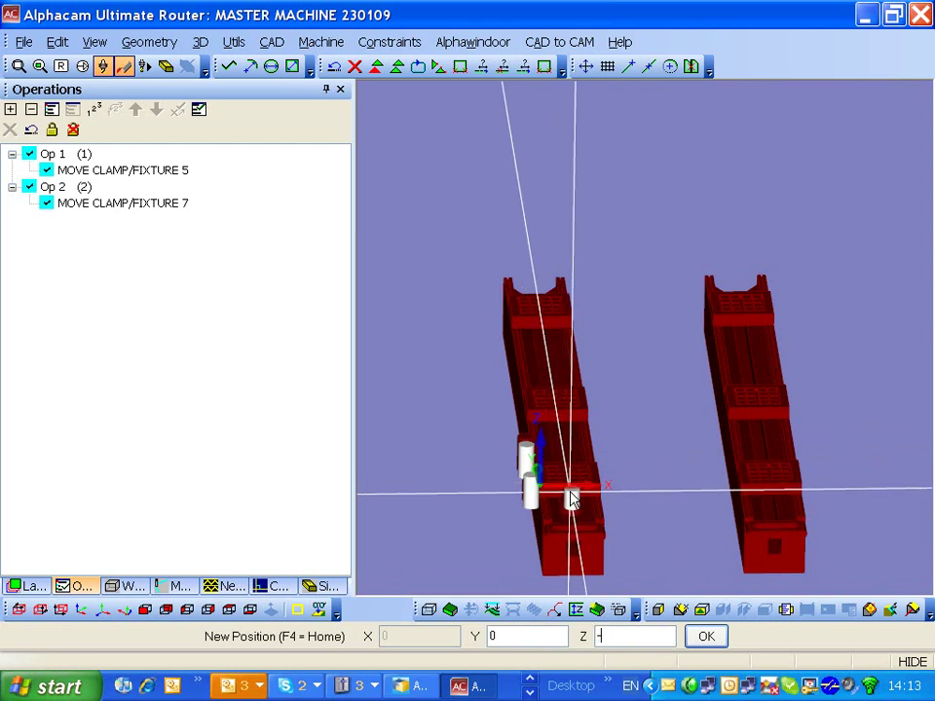
type("50")
key("Return")
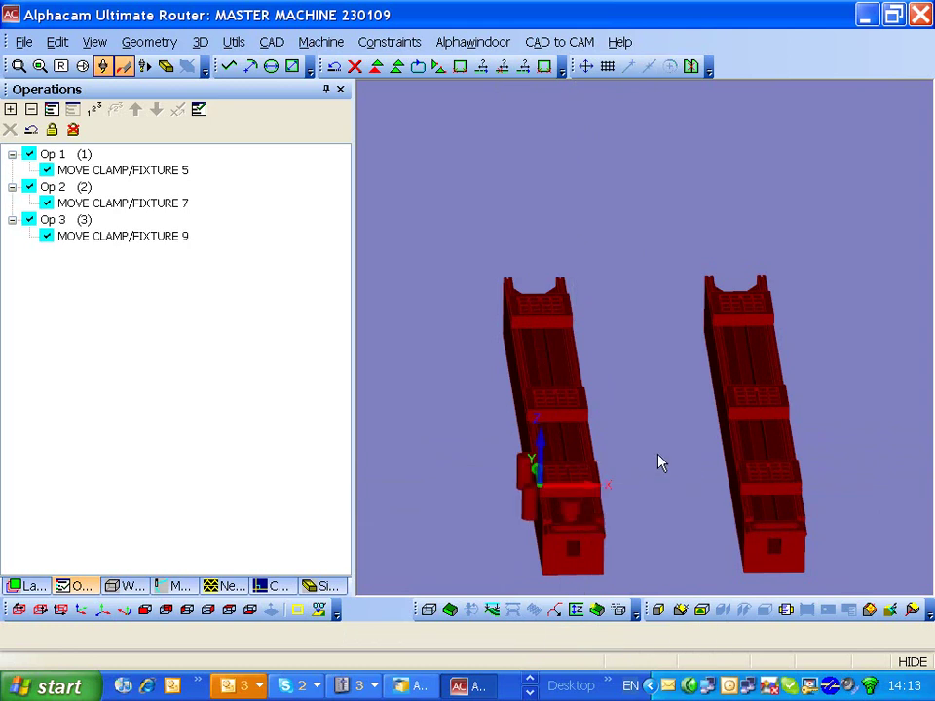
key("Escape")
Play the simulation of the three clamp moves from the Simulation tab
left_click(322, 585)
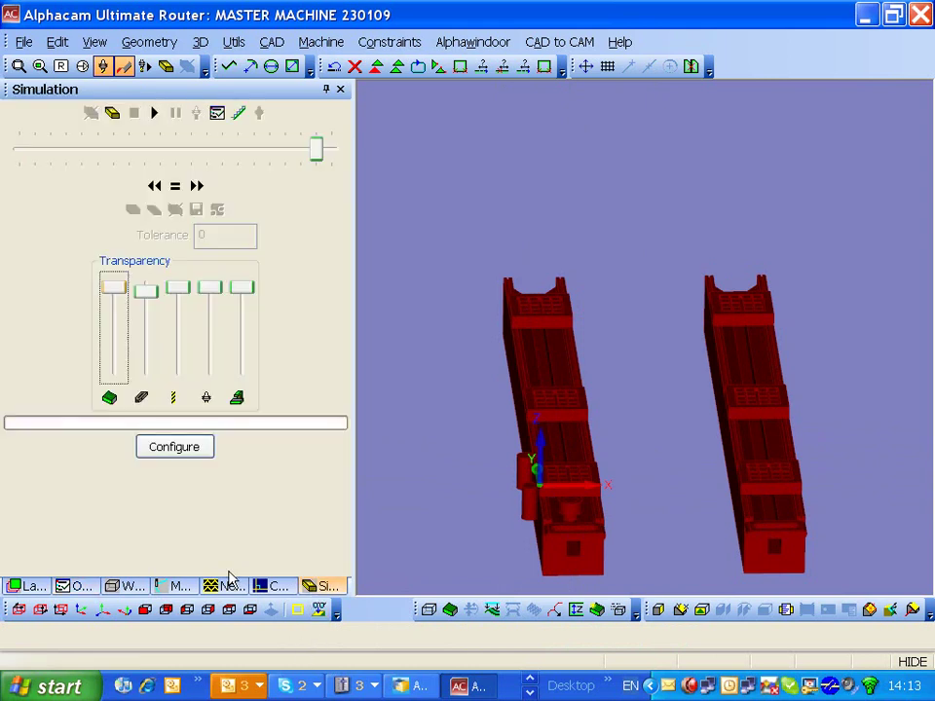
left_click(154, 114)
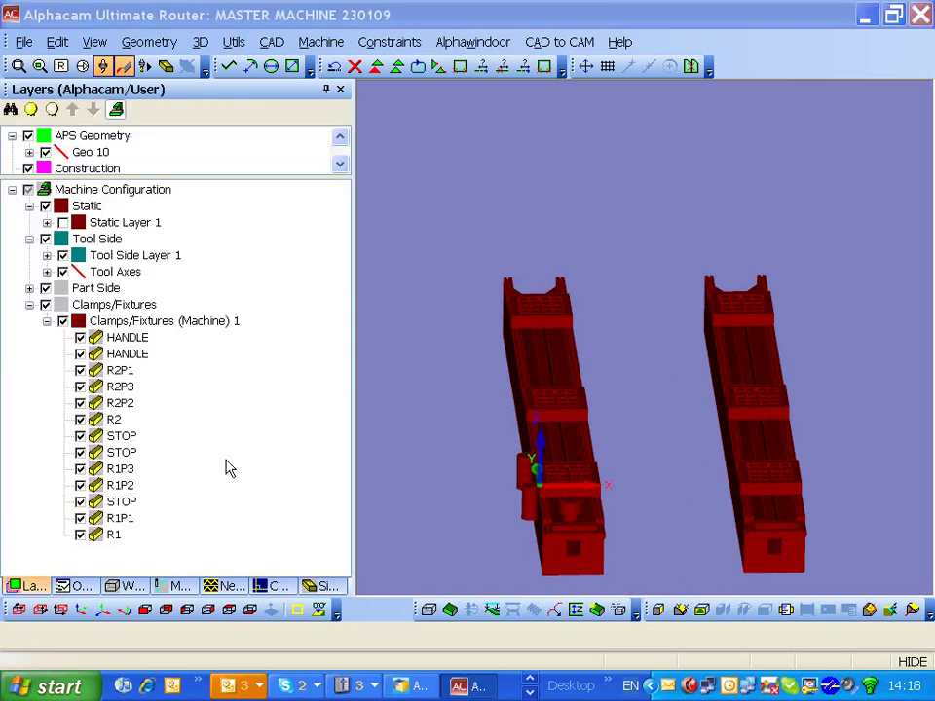
Set the new STOP clamp's parent to R1P1 and accept its definition
right_click(117, 505)
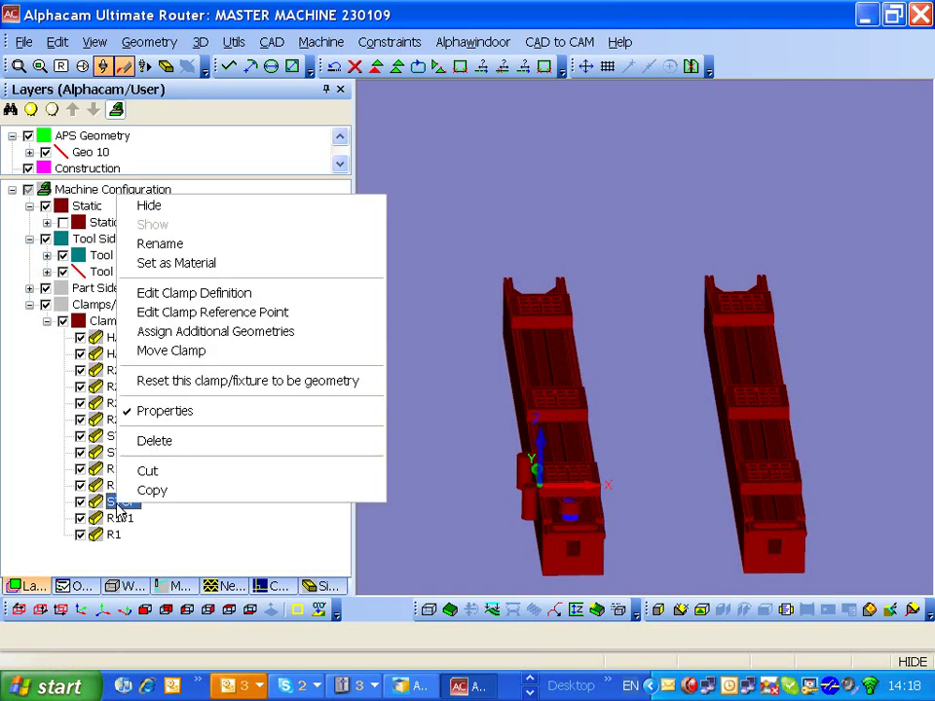
left_click(222, 298)
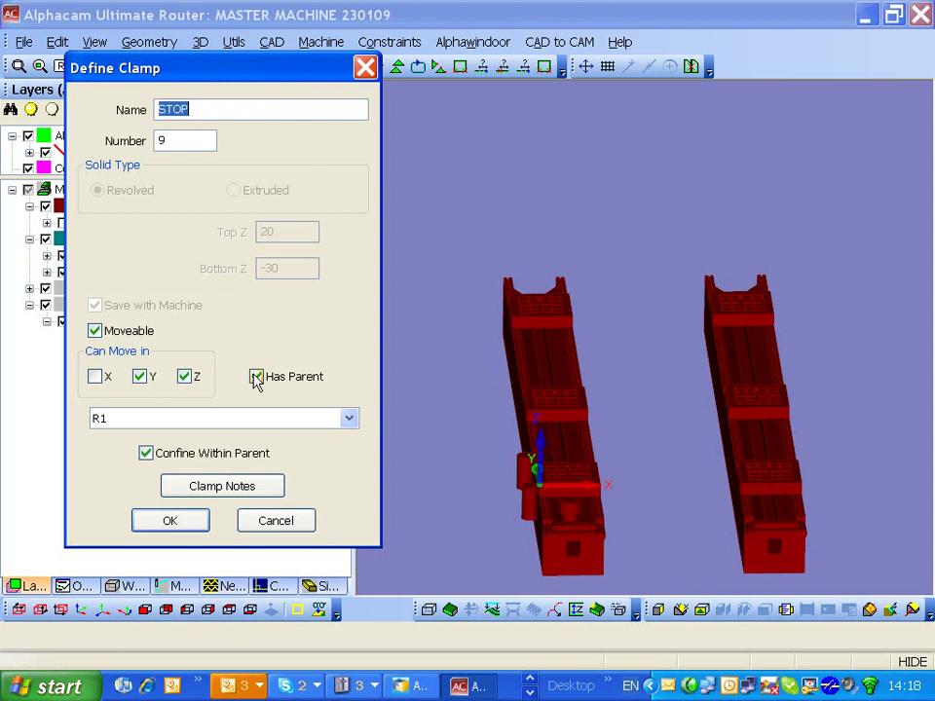
left_click(347, 418)
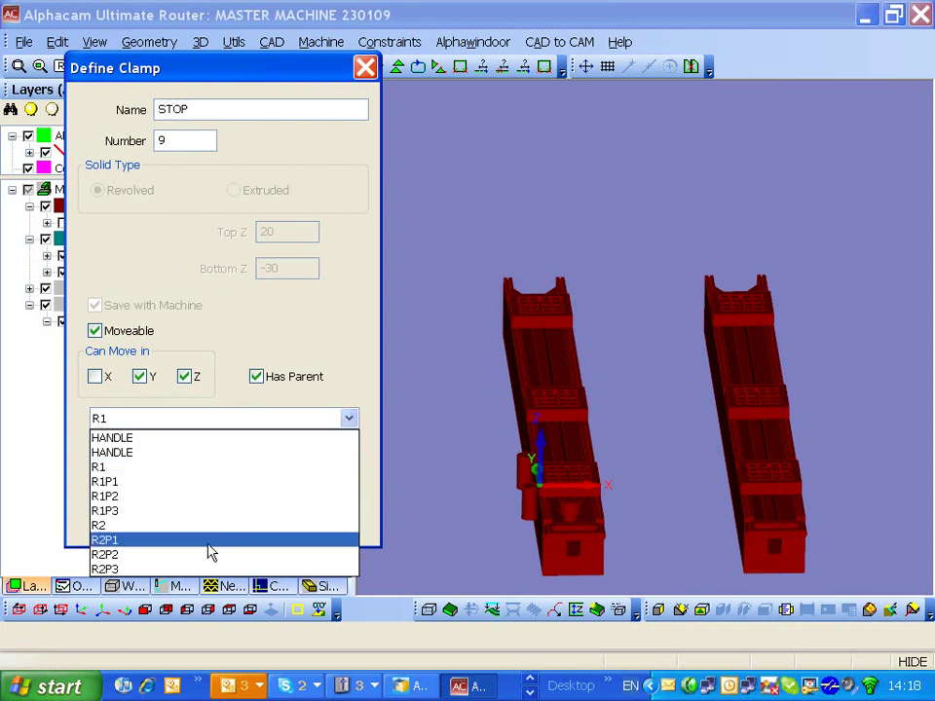
left_click(142, 481)
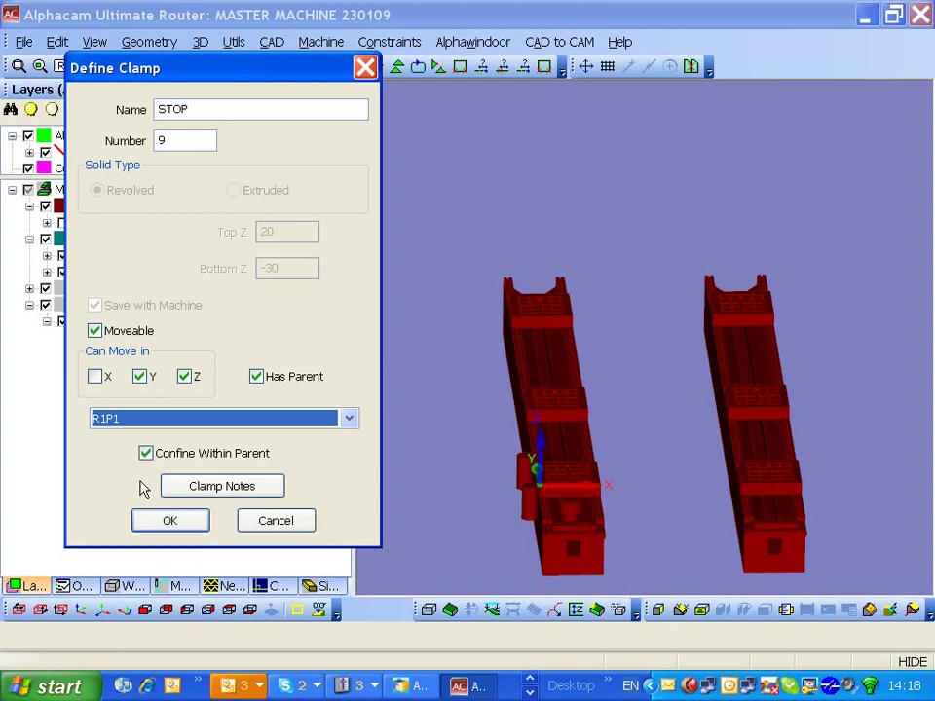
left_click(169, 521)
left_click(168, 525)
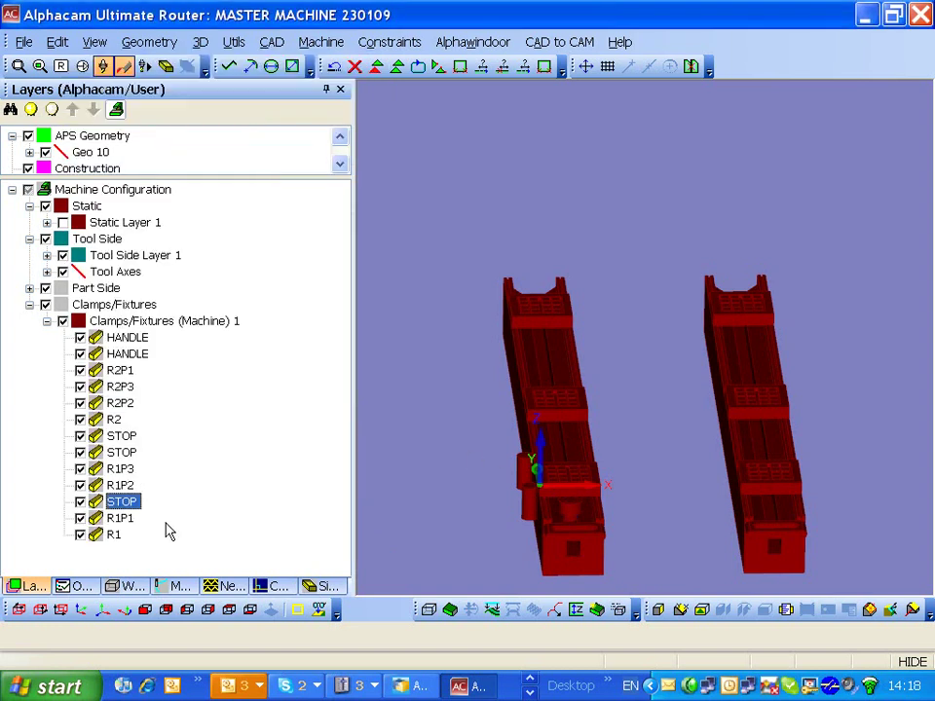
Re-parent the second STOP clamp from R1 to R1P1
left_click(119, 455)
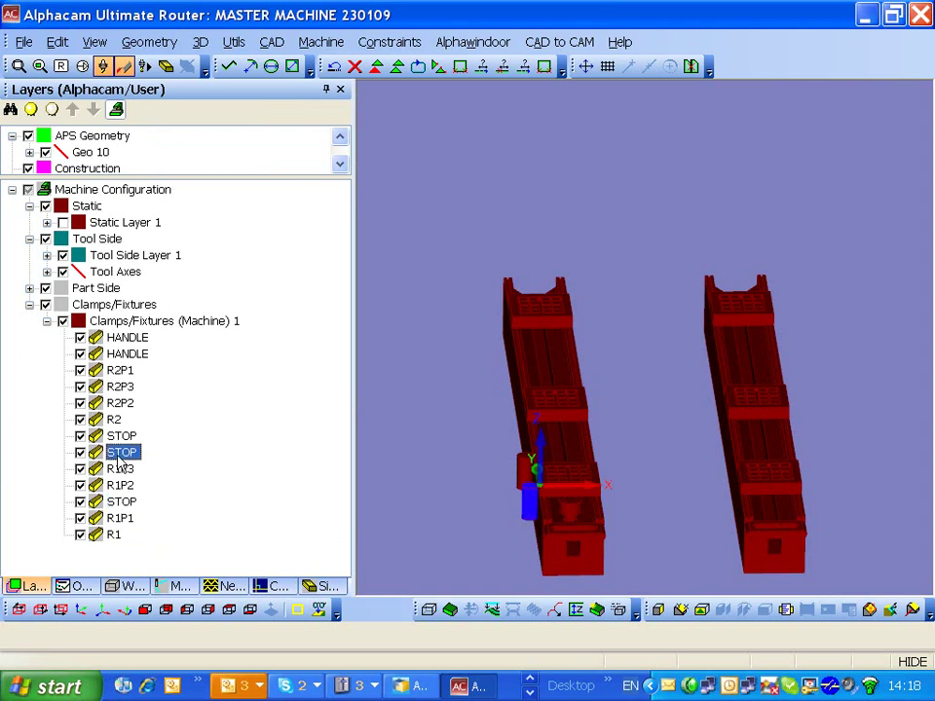
right_click(119, 464)
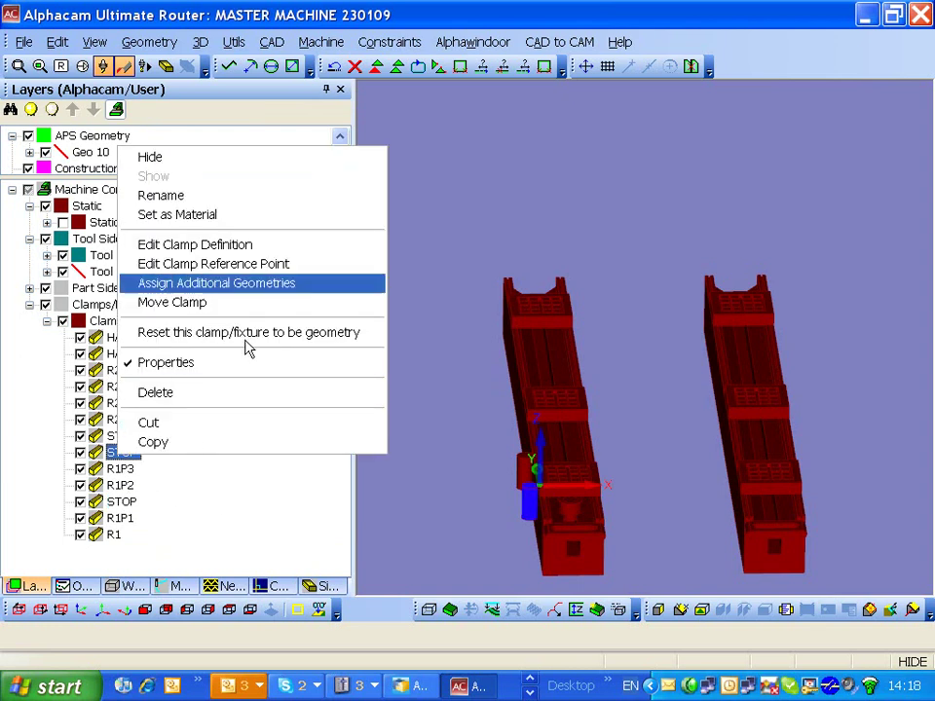
left_click(236, 246)
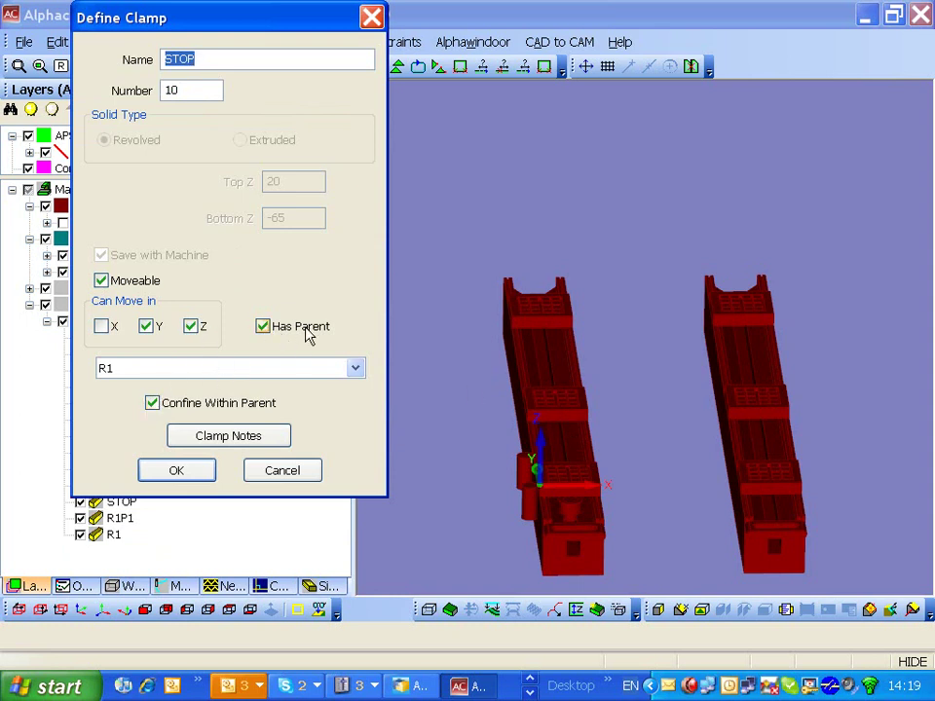
left_click(355, 367)
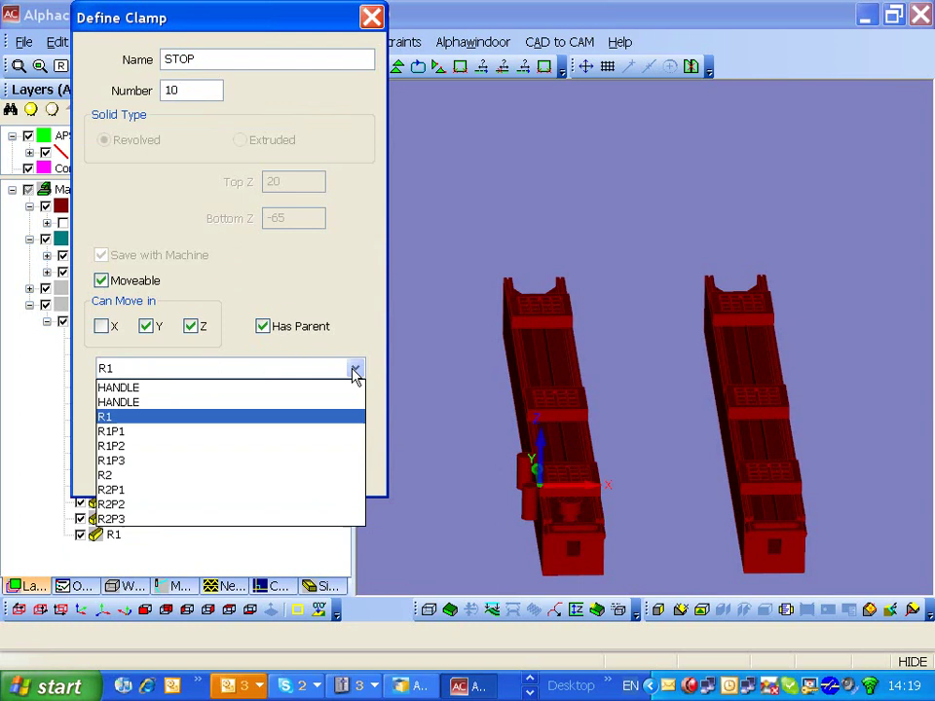
left_click(154, 438)
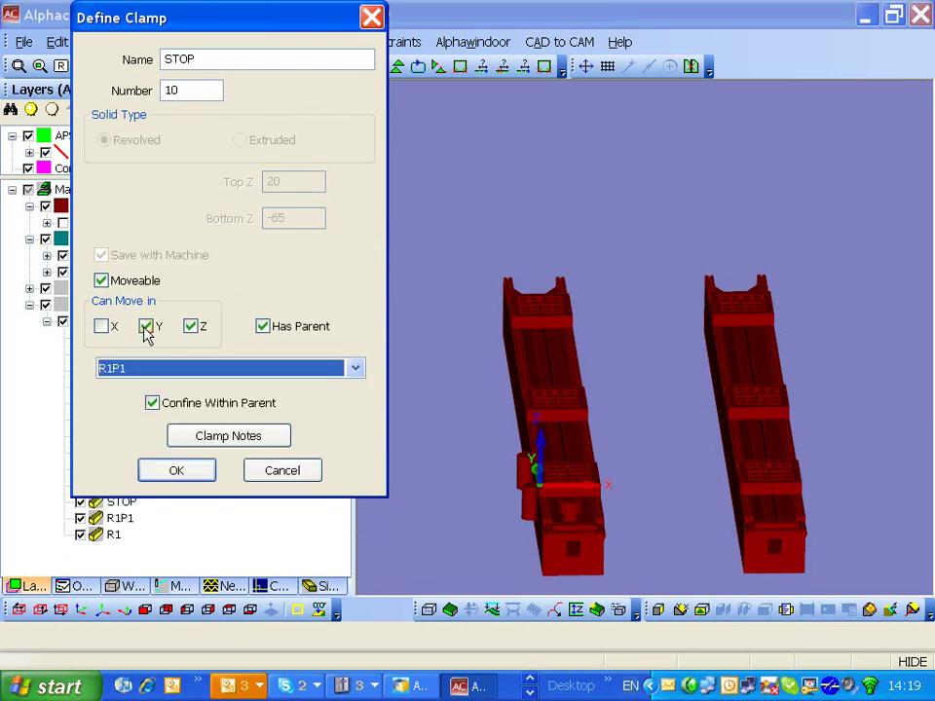
left_click(177, 471)
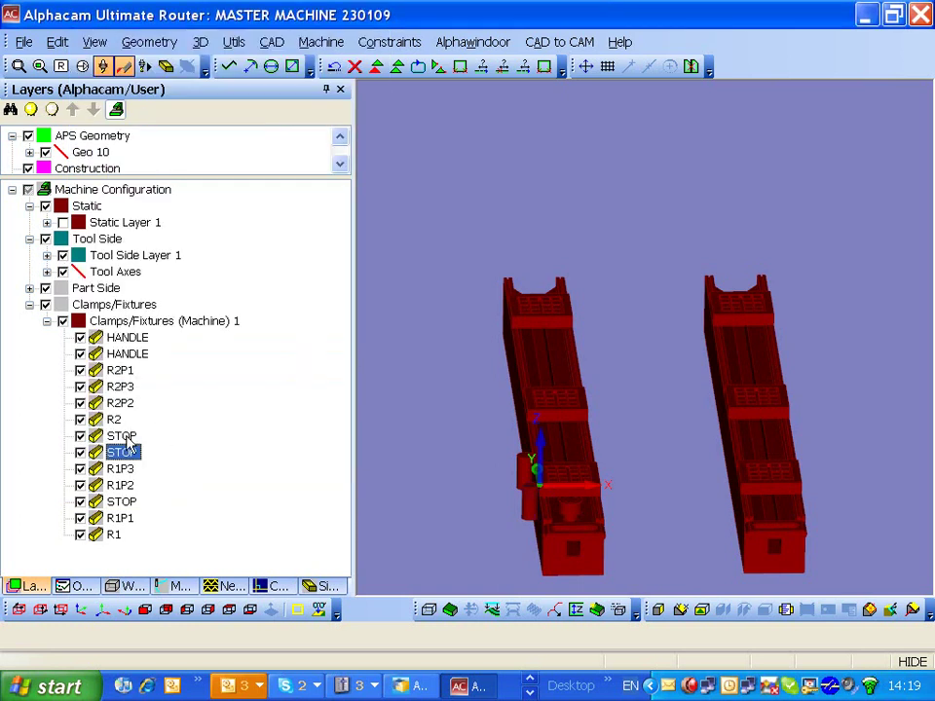
Review the upper STOP clamp's definition and accept it unchanged
left_click(126, 438)
right_click(127, 443)
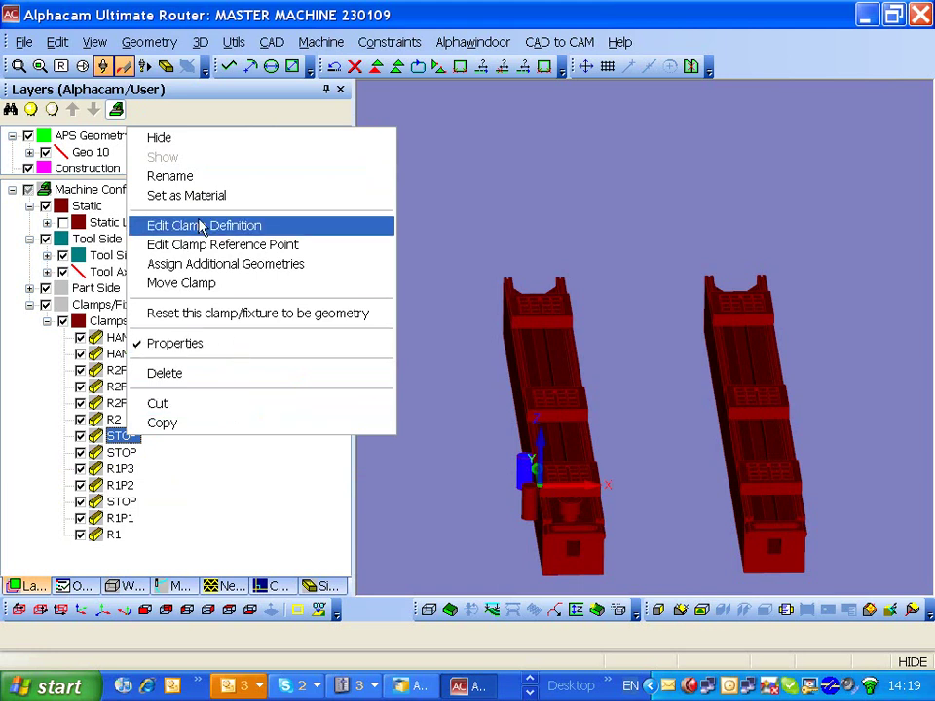
left_click(200, 225)
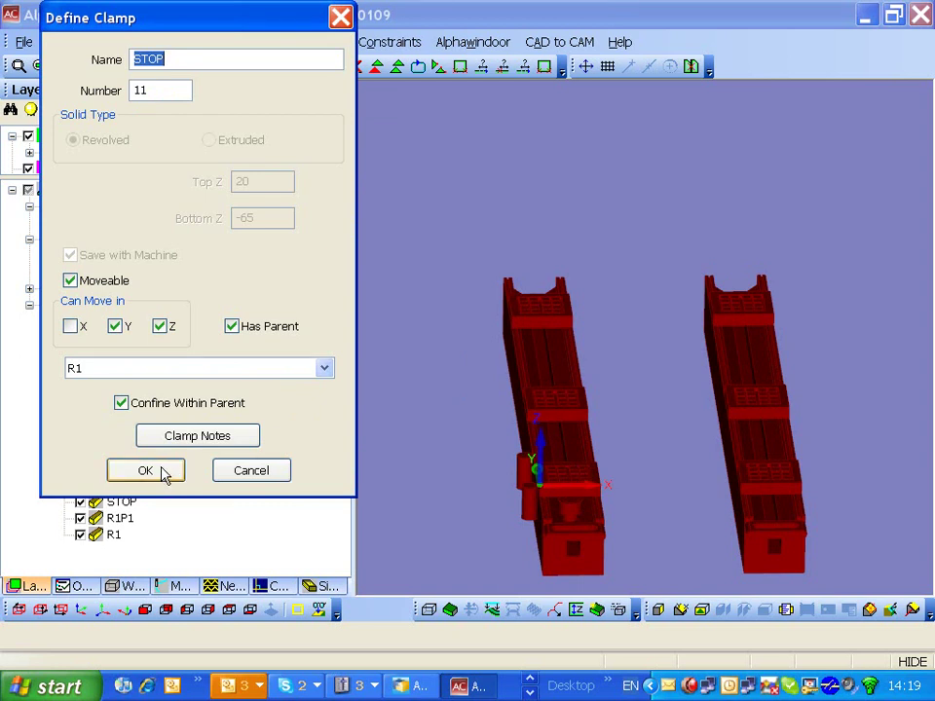
left_click(145, 470)
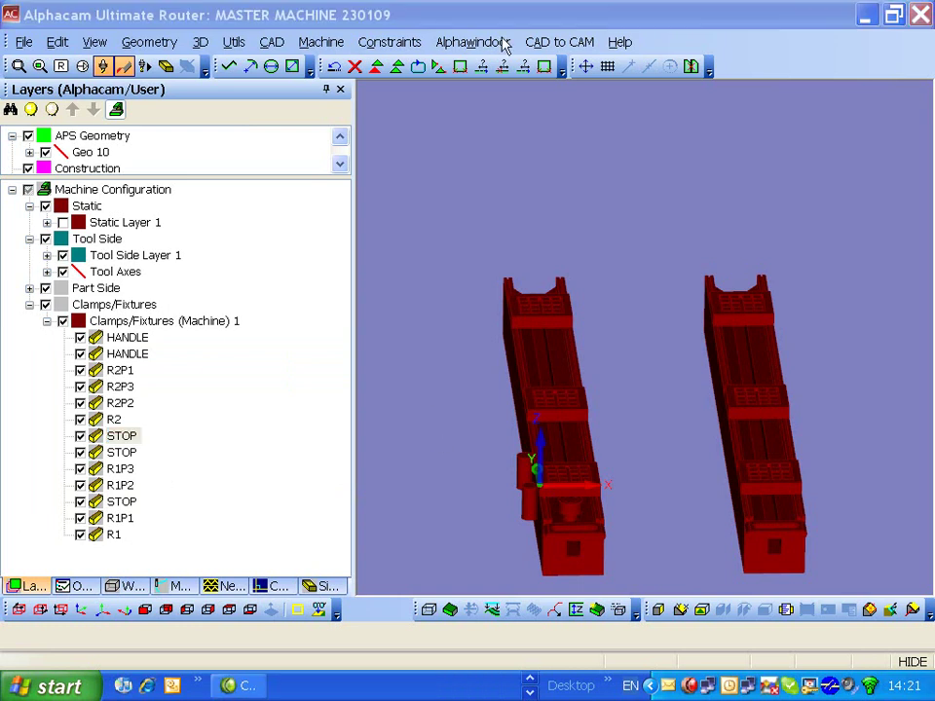
Move pod R1P2 and its partner on the right rail to Y 700
left_click(329, 44)
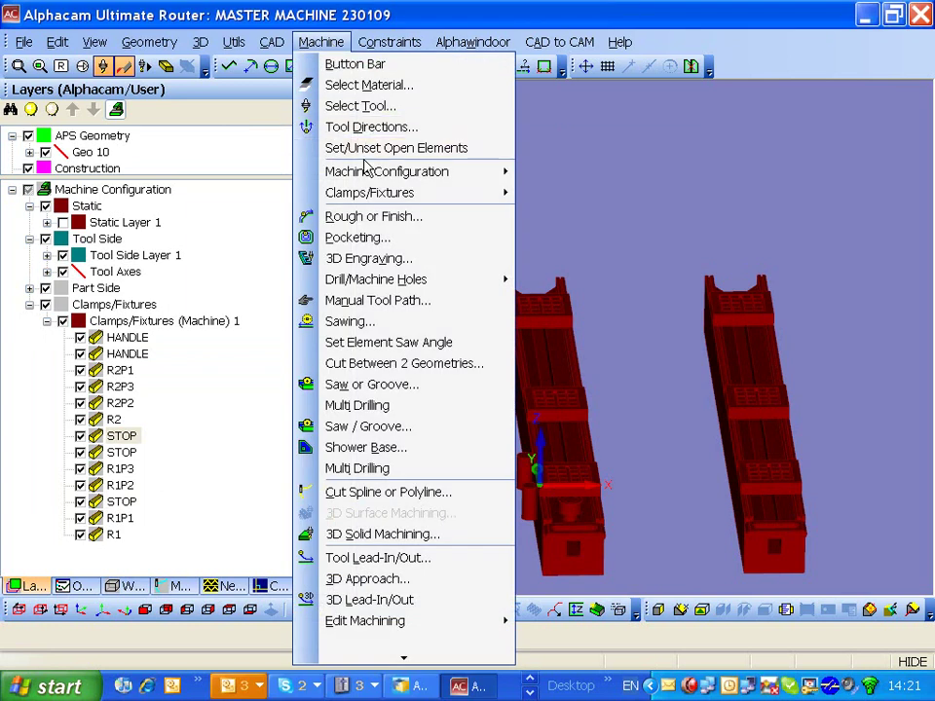
mouse_move(370, 193)
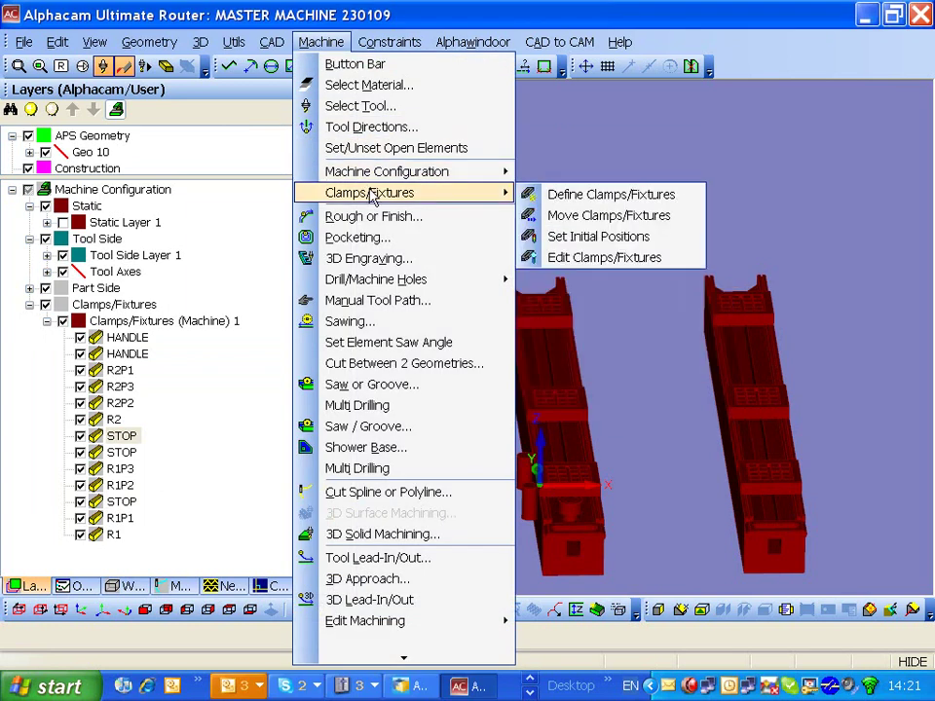
left_click(585, 215)
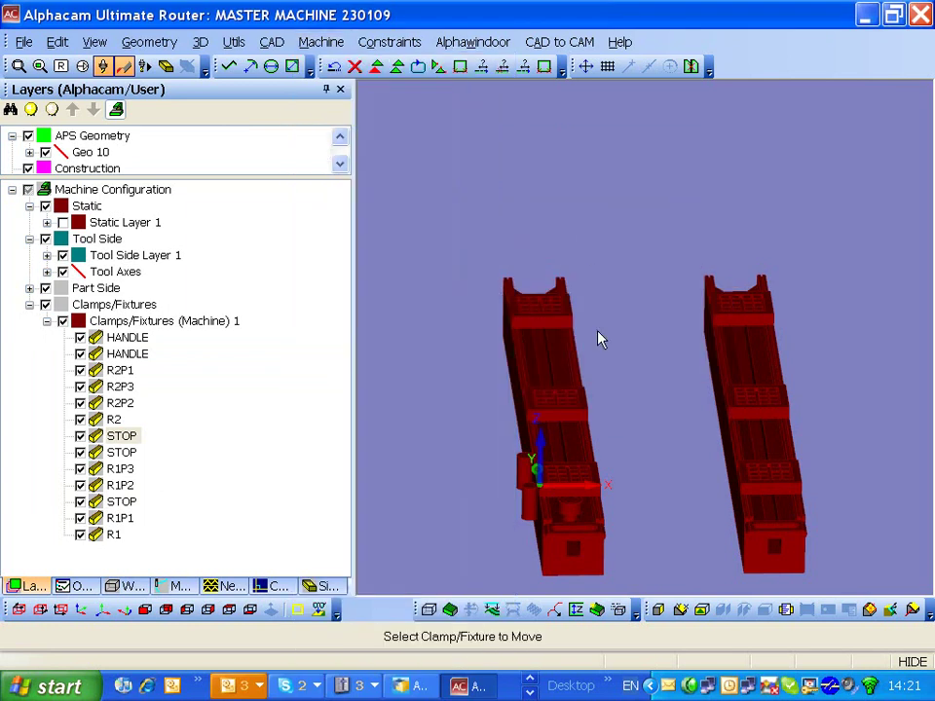
left_click(559, 399)
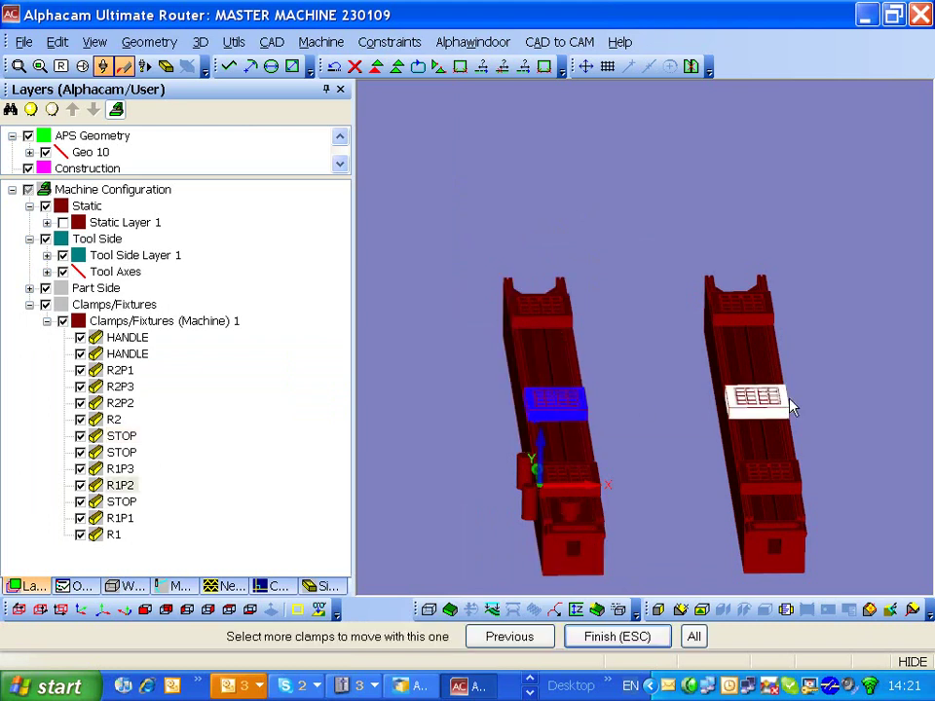
left_click(735, 407)
key("Escape")
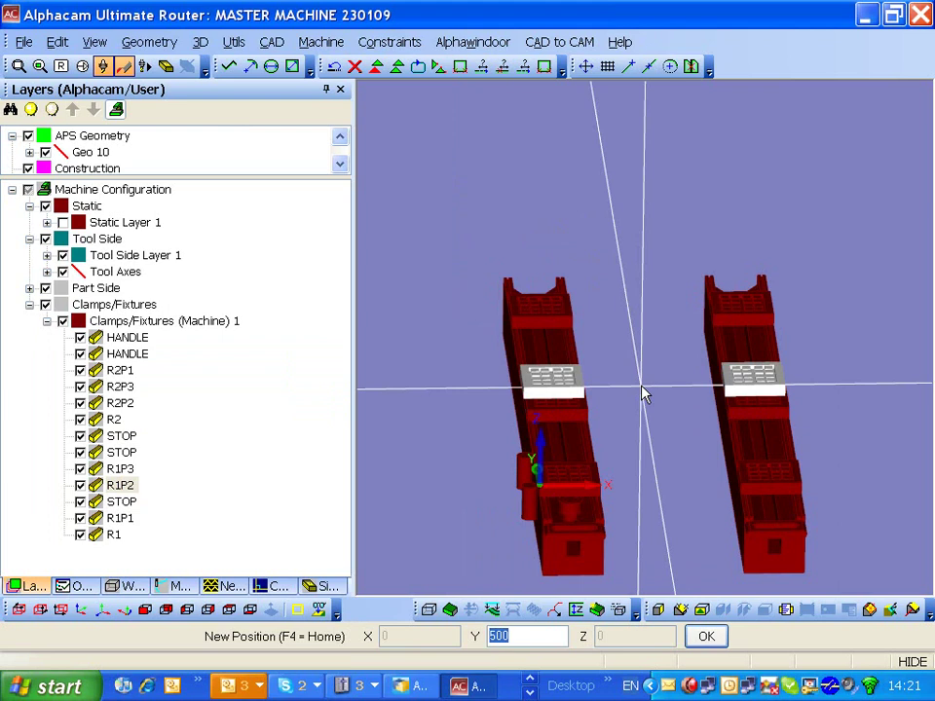
type("7")
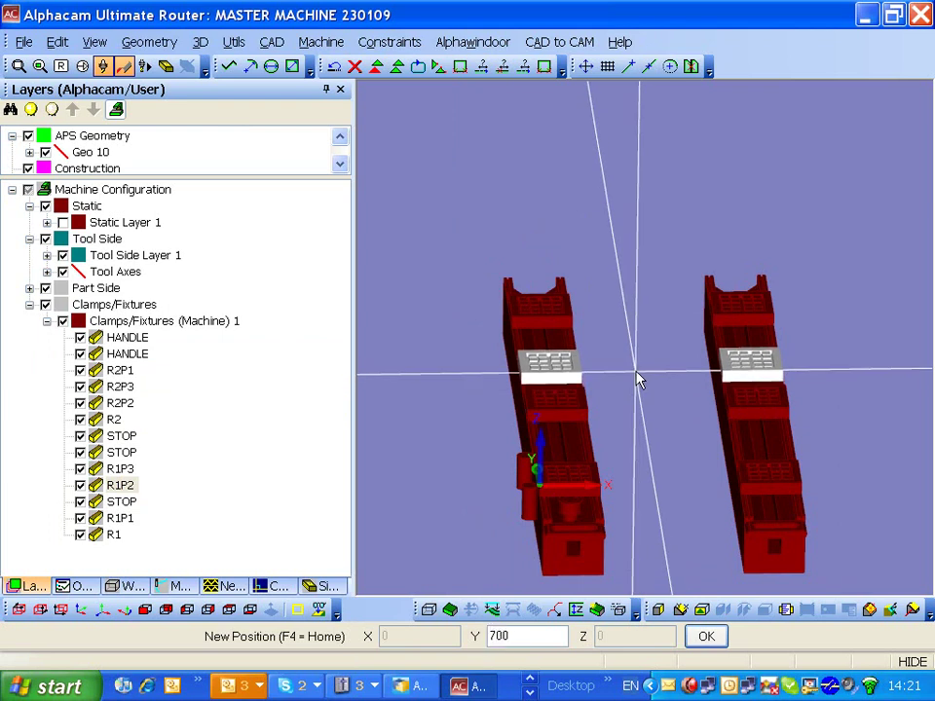
key("Return")
Pick front pod R1P1 and its right-rail partner for moving
left_click(573, 484)
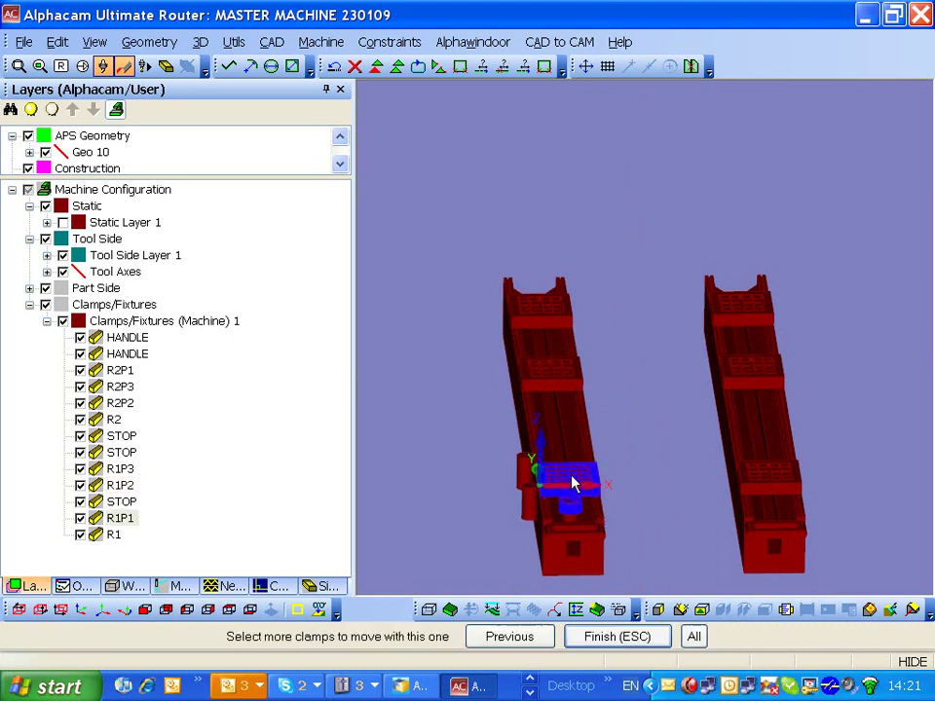
left_click(783, 484)
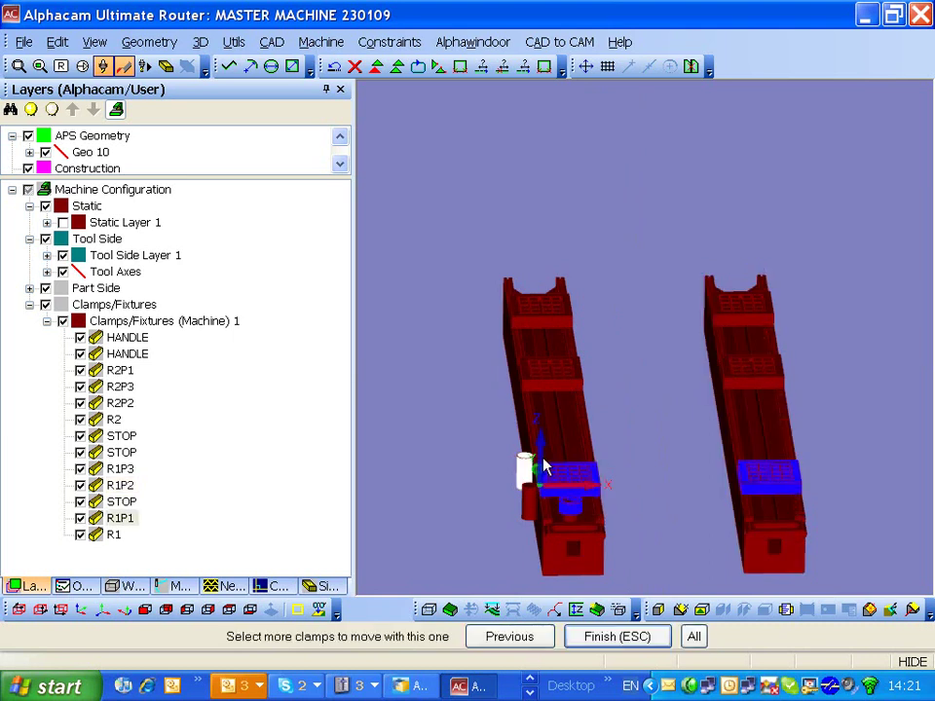
key("Escape")
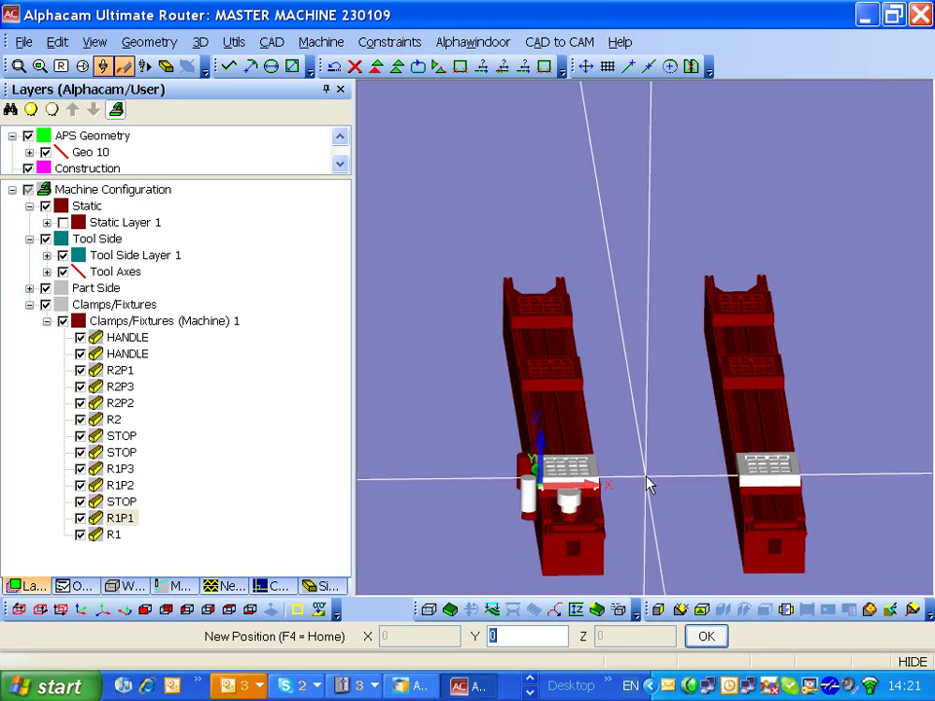
type("50")
Pick the STOP clamp and give it a new Y position of 500
key("Return")
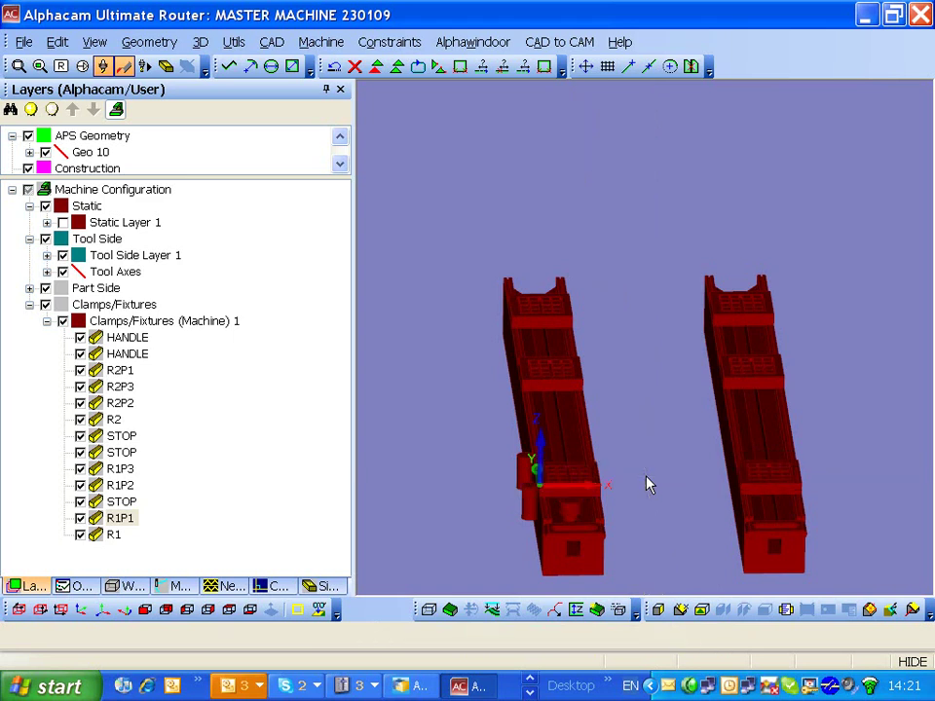
left_click(526, 462)
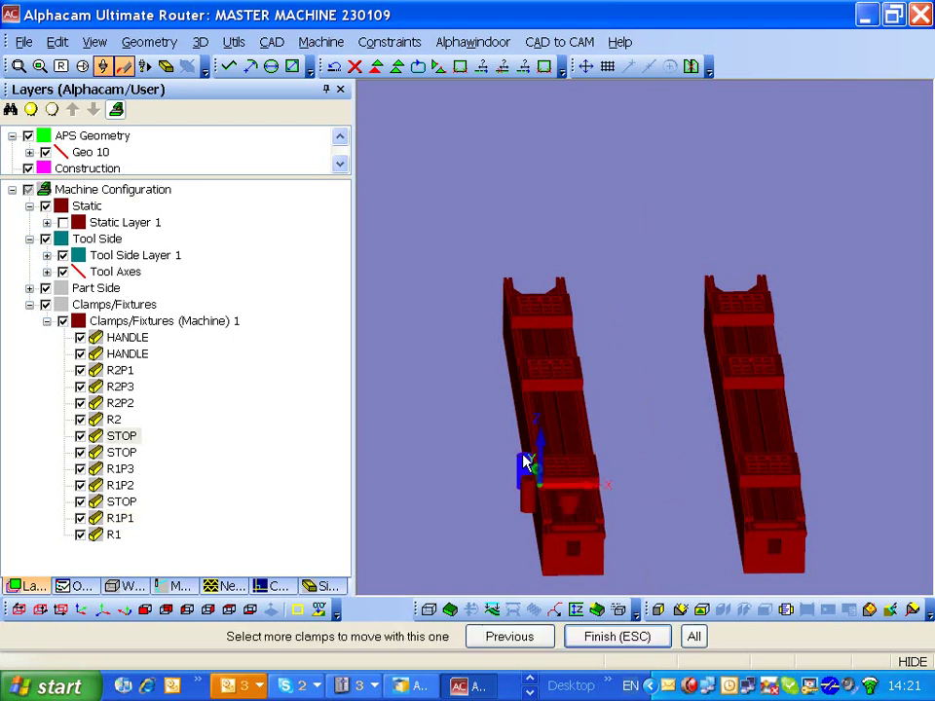
key("Escape")
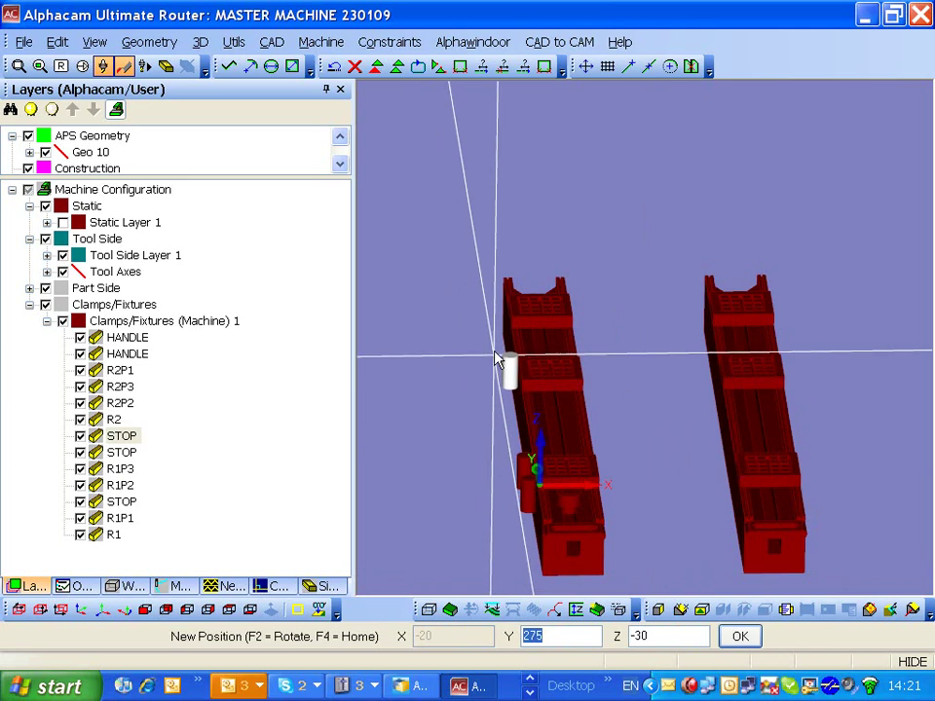
type("500")
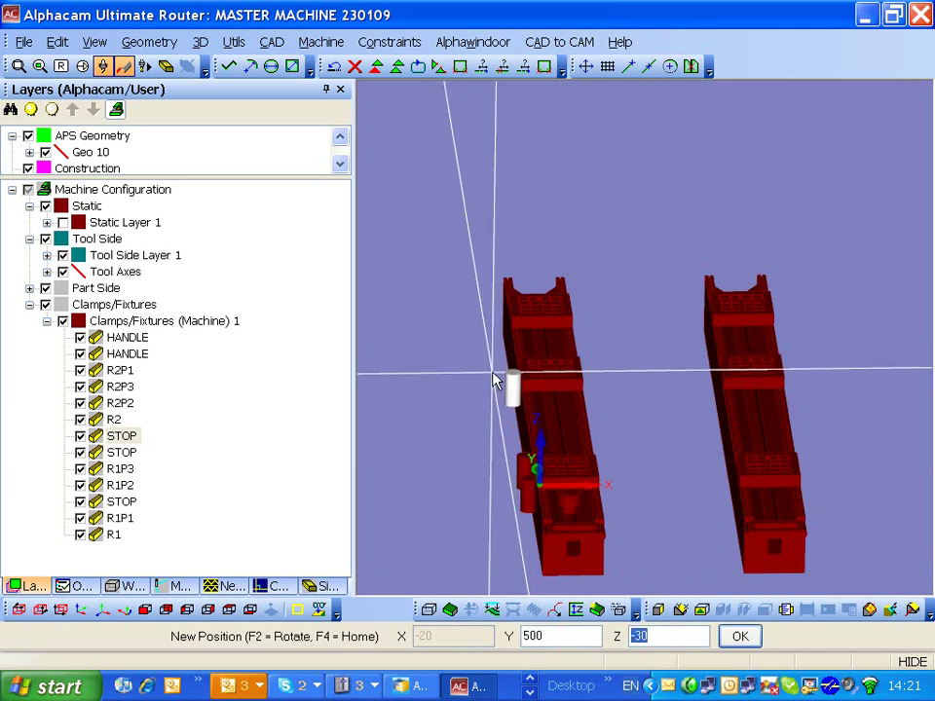
key("Return")
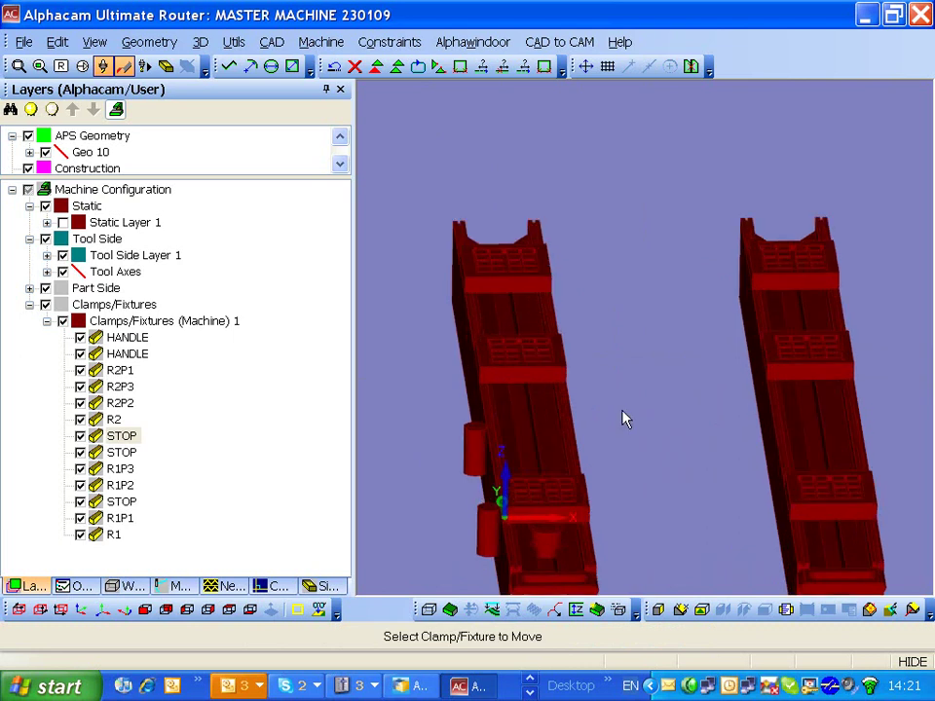